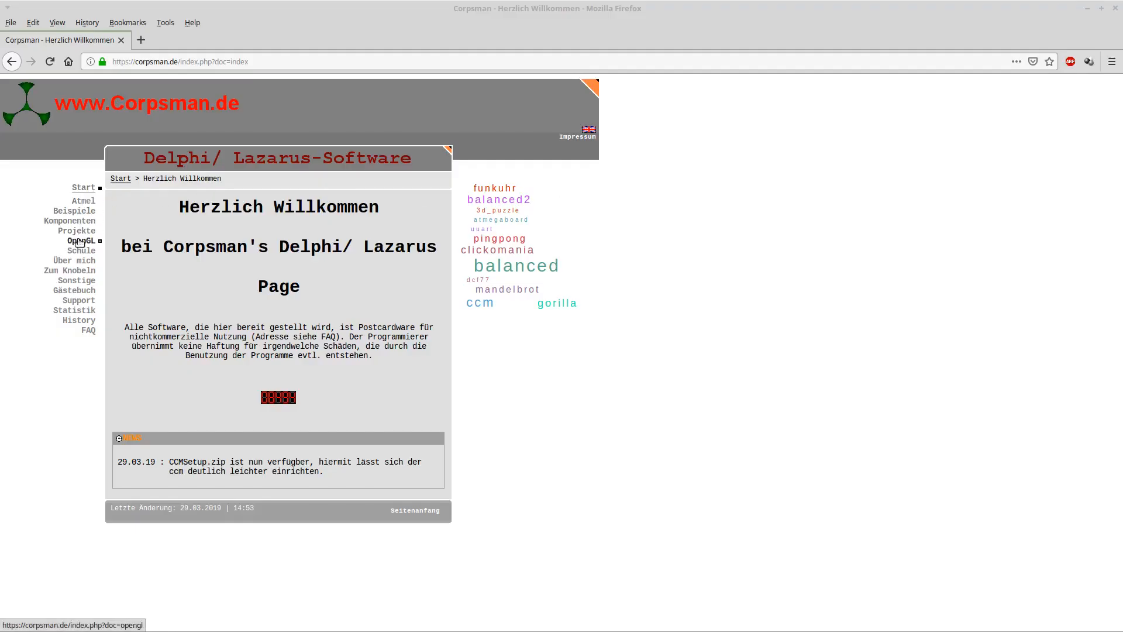
Open the ccm page in the Projekte section of corpsman.de and go to its download links.
click(77, 231)
click(78, 371)
scroll(276, 348, down, 8)
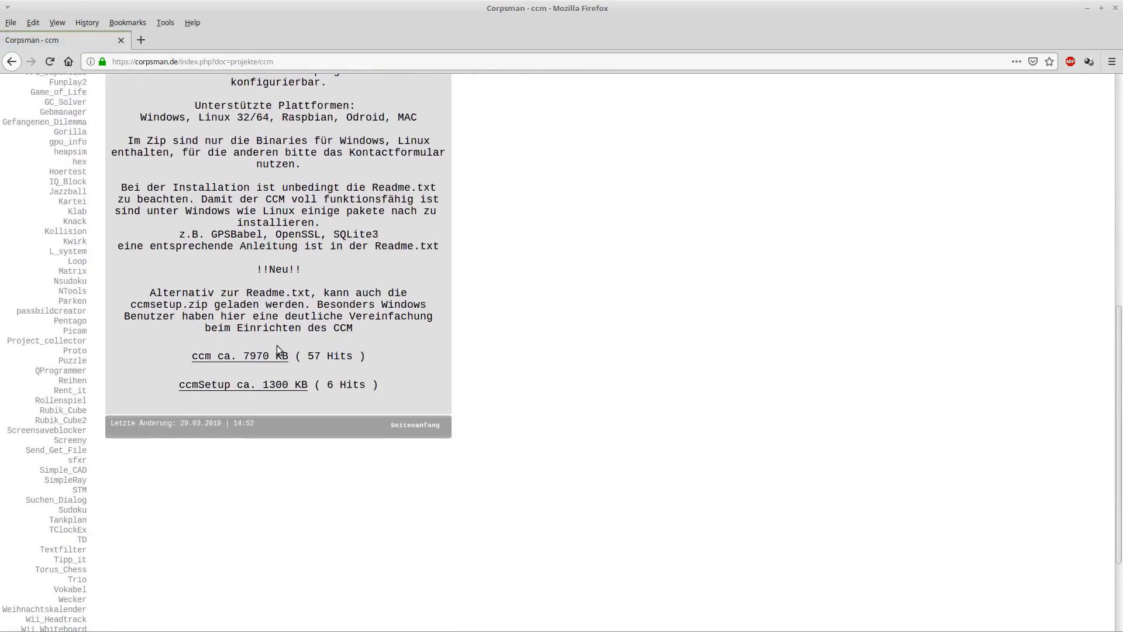
scroll(276, 345, down, 3)
Bring up the download prompts for ccm.zip and ccmsetup.zip and cancel each one.
click(248, 222)
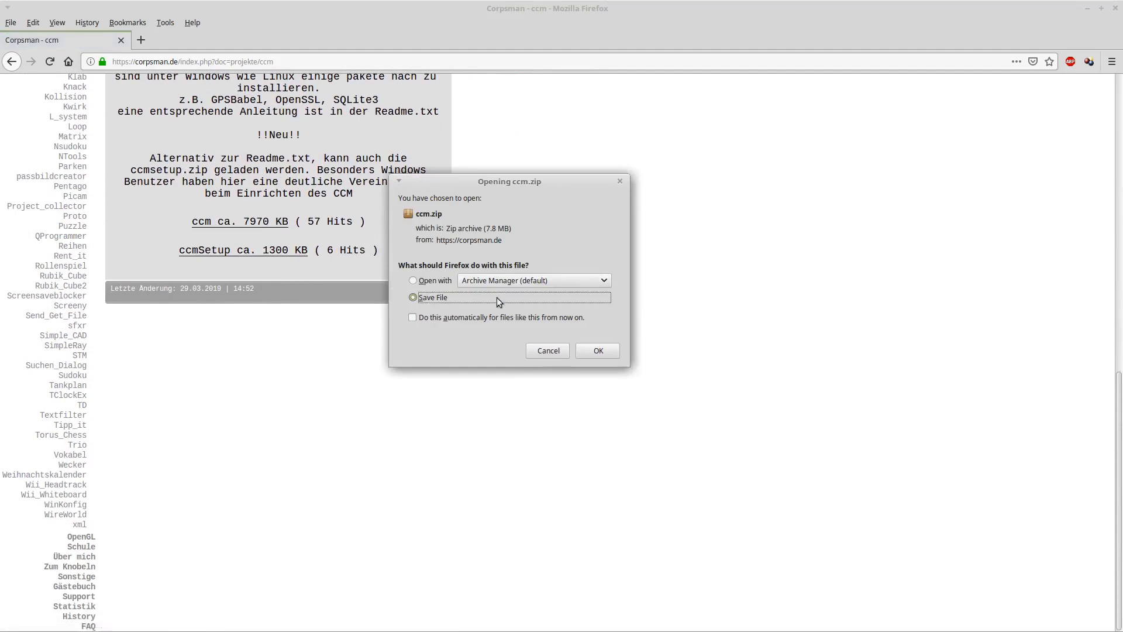
click(536, 349)
click(275, 251)
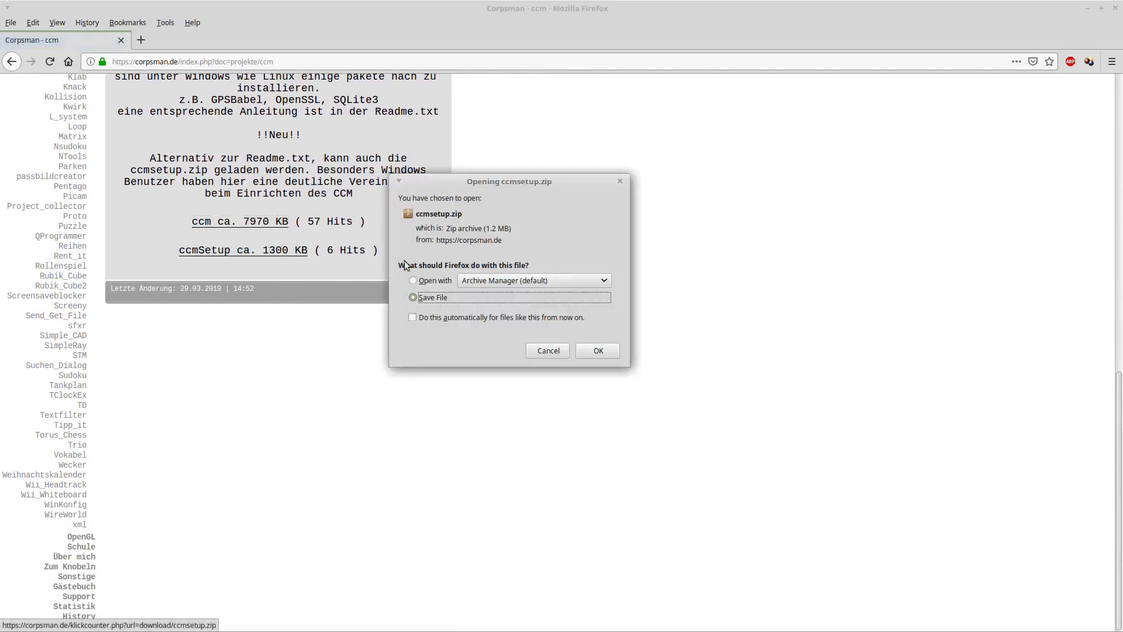
click(548, 350)
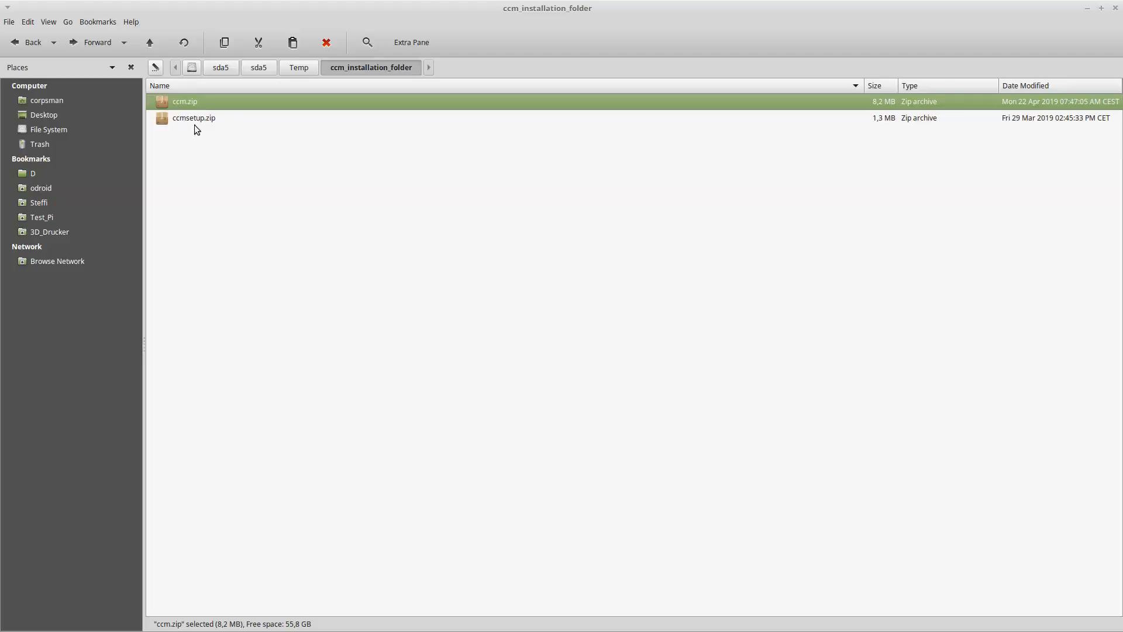
In the file manager, extract ccm.zip and ccmsetup.zip directly into ccm_installation_folder.
right_click(186, 102)
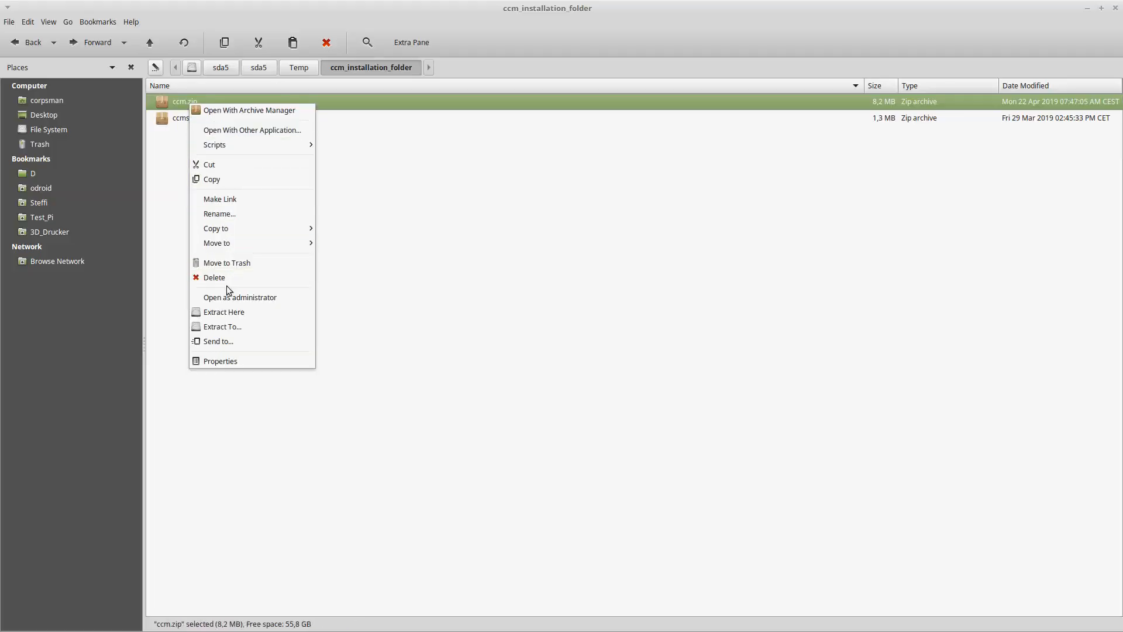
click(226, 308)
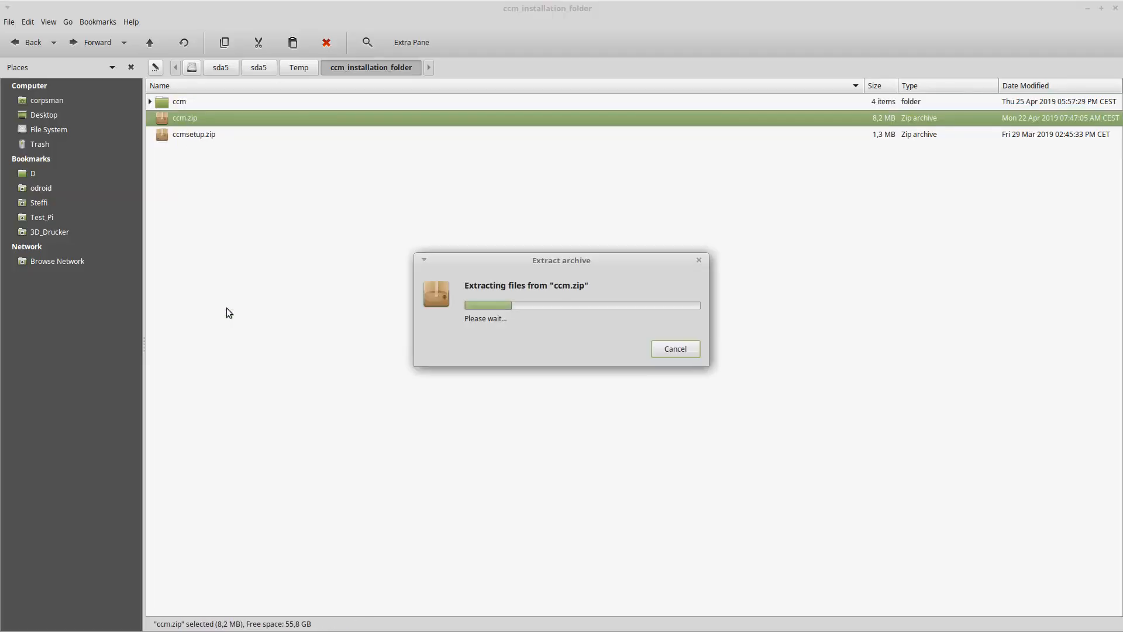
right_click(195, 135)
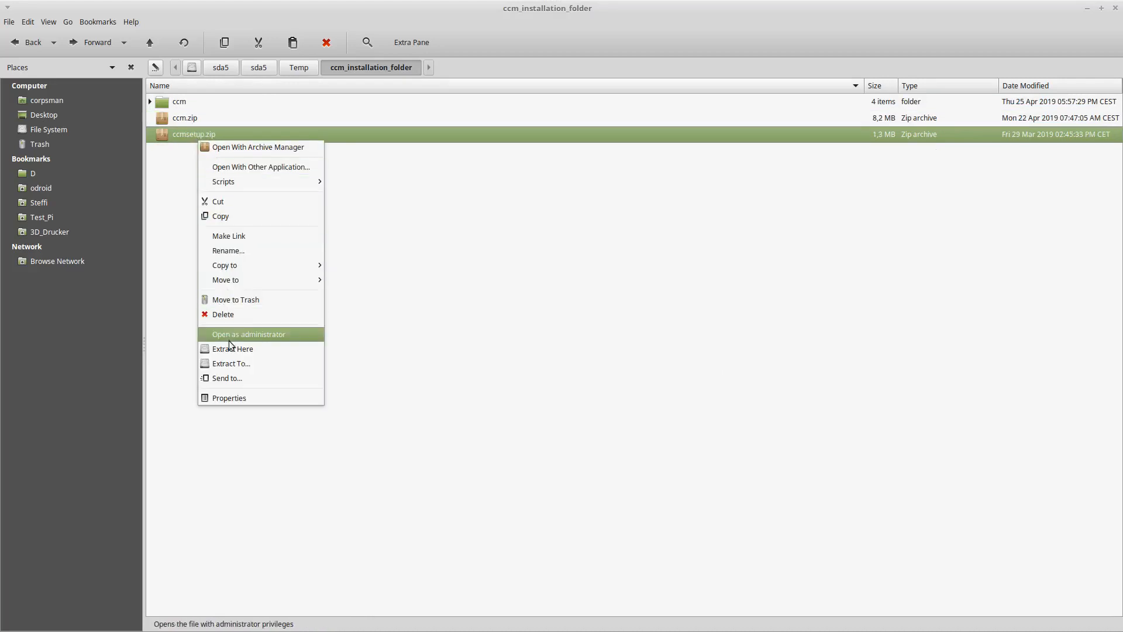
click(229, 350)
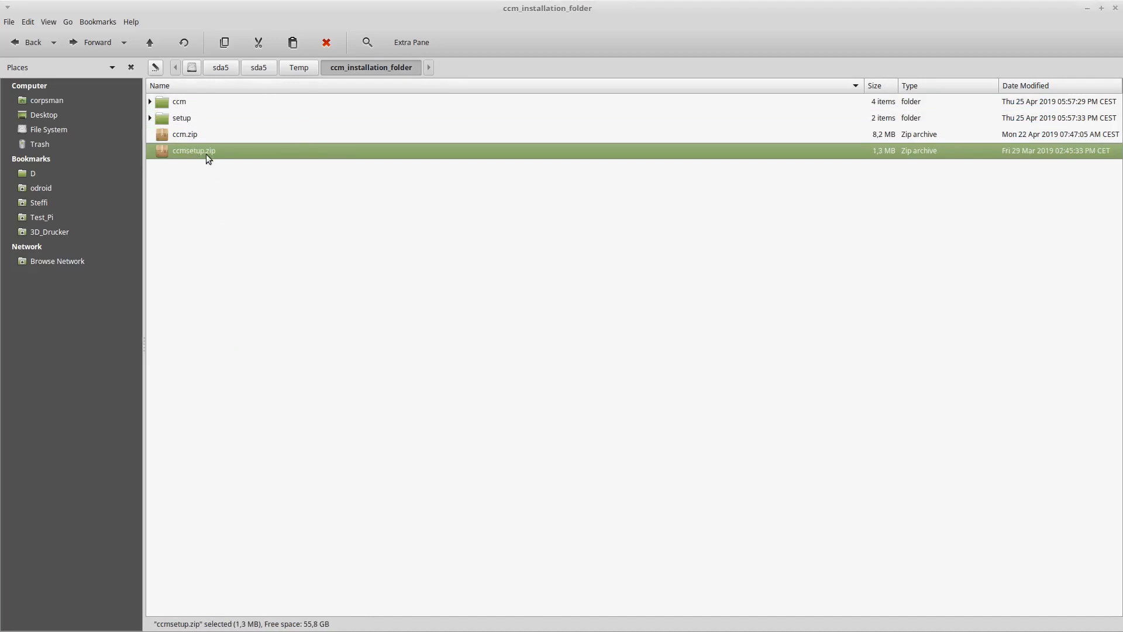
Run setup.sh from the setup/Linux folder in a terminal, entering the root password to install the third-party components, and close it.
click(186, 103)
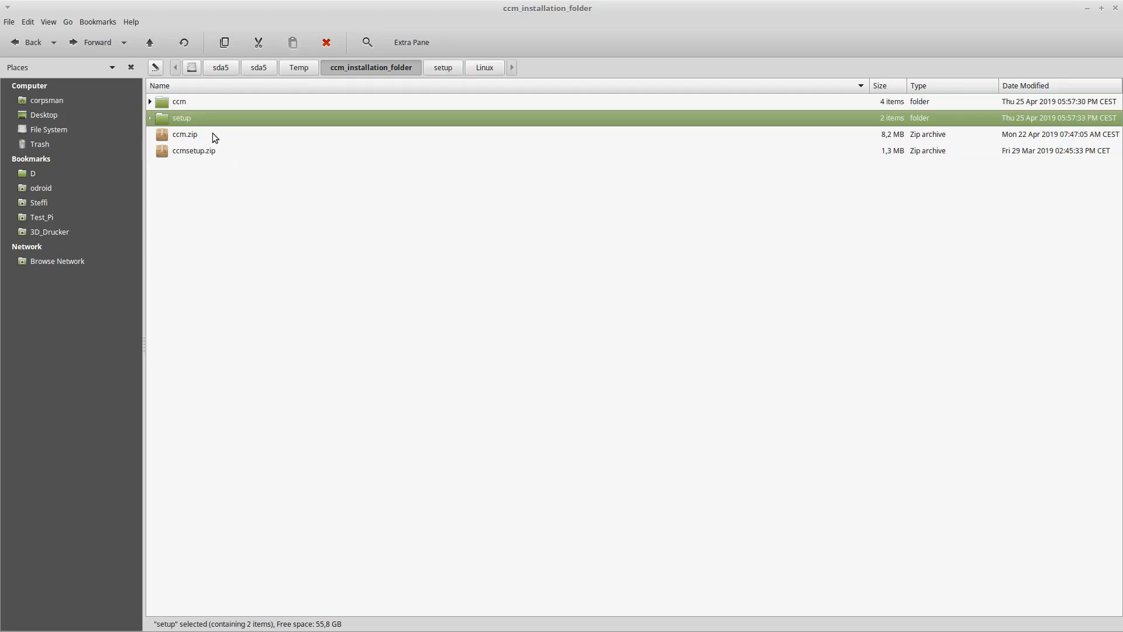
double_click(194, 120)
double_click(183, 102)
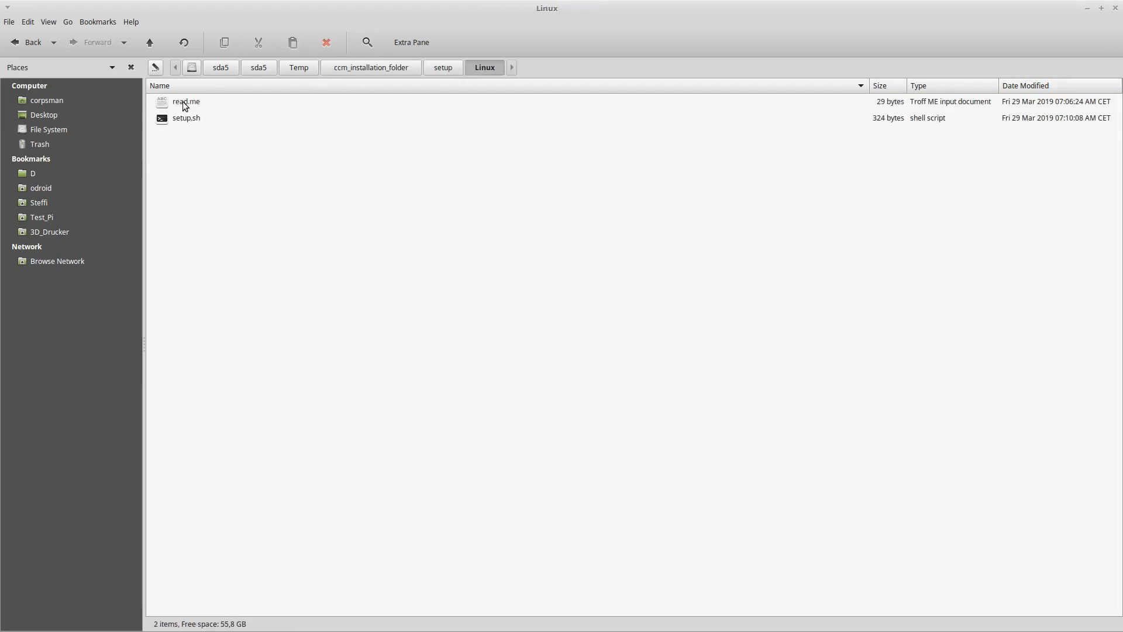
double_click(190, 117)
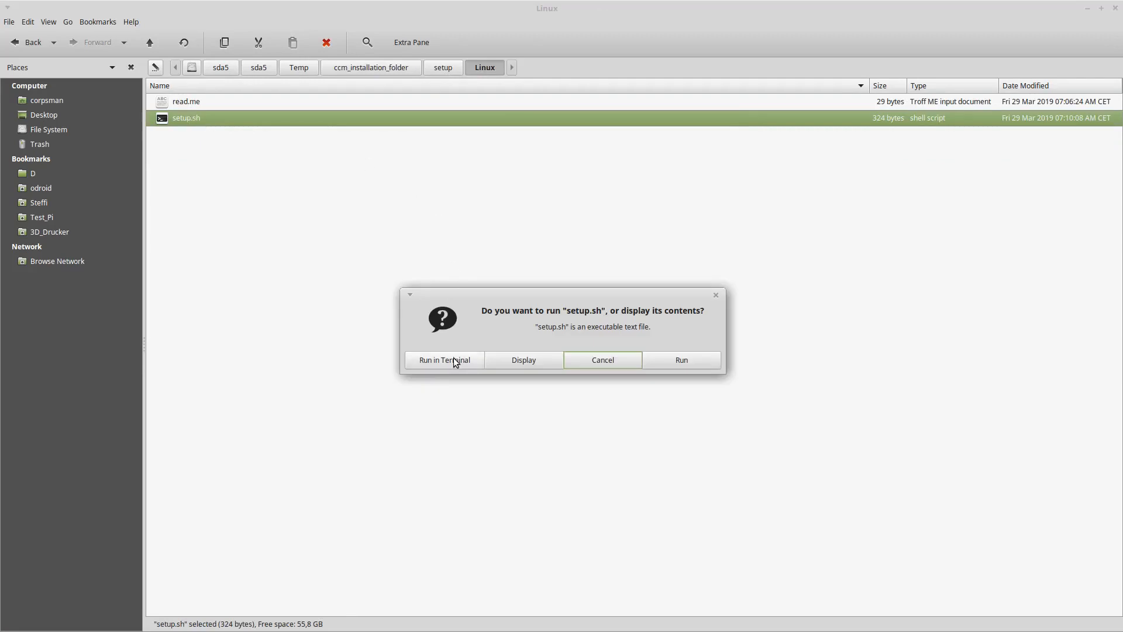
click(454, 359)
key(Return)
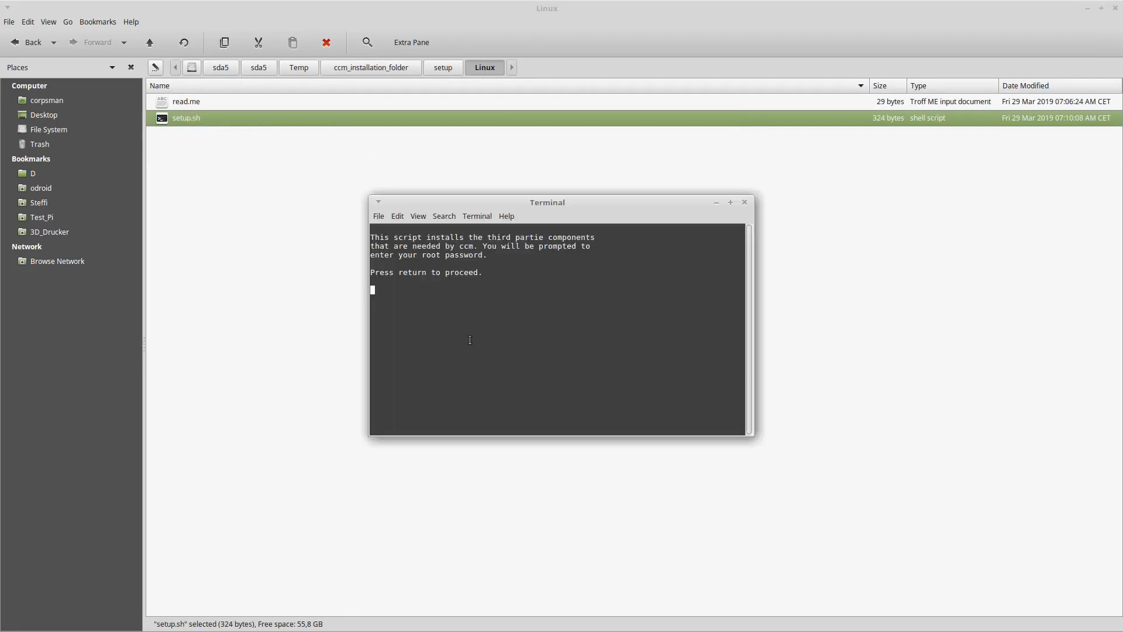
key(Return)
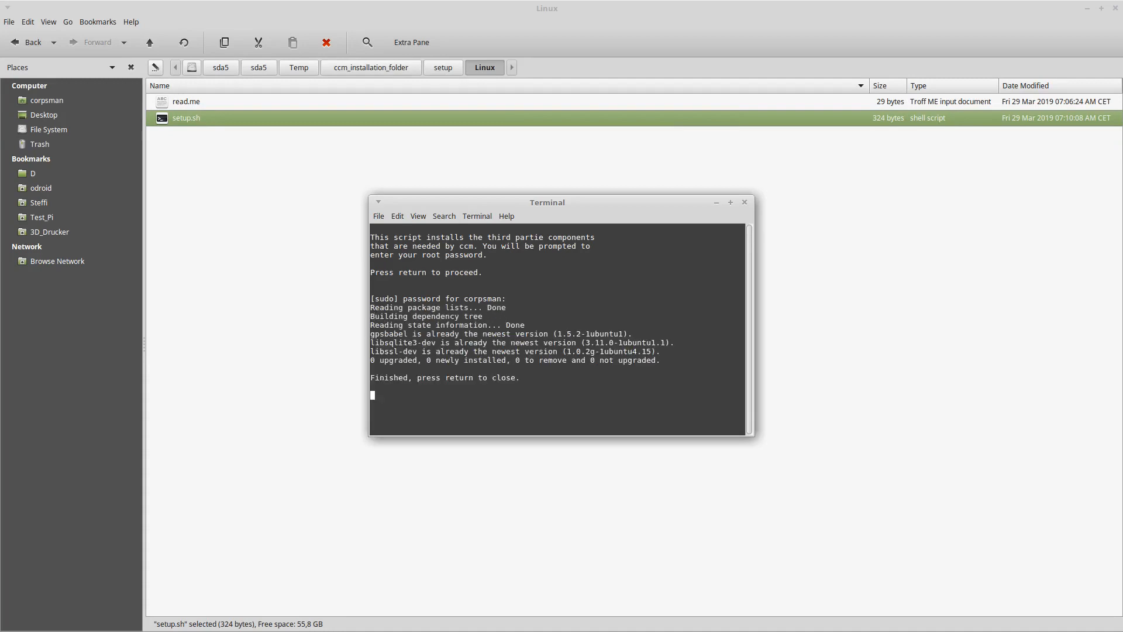
key(Return)
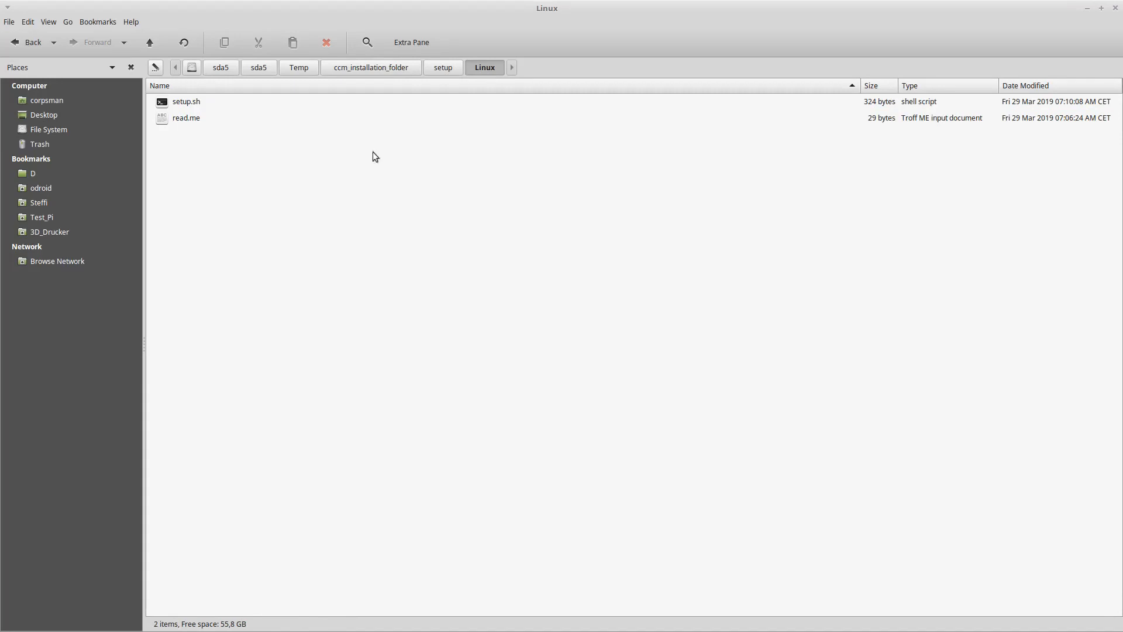
Return to ccm_installation_folder and open the extracted ccm folder.
click(366, 71)
double_click(199, 100)
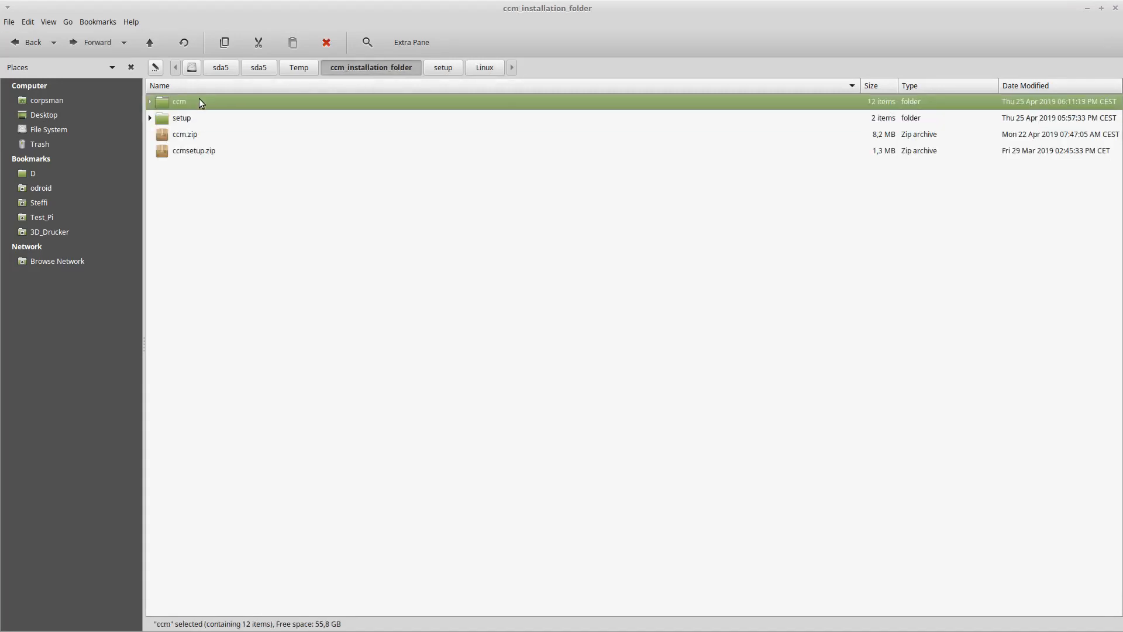
double_click(191, 133)
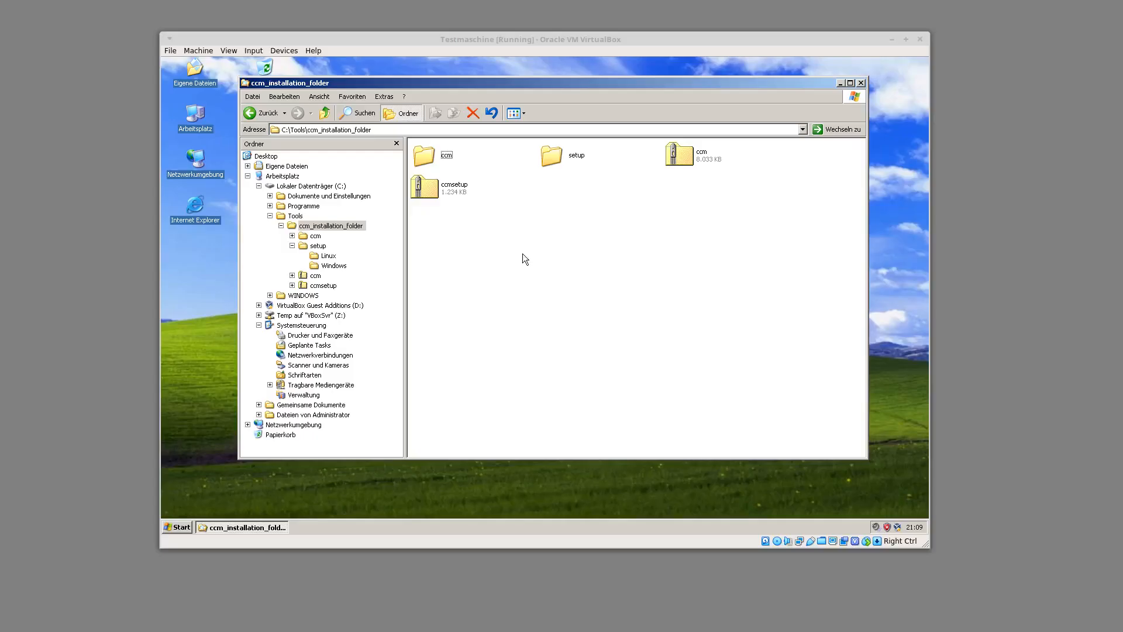
In the Windows virtual machine, copy all files from the setup\Windows folder of ccm_installation_folder.
double_click(551, 156)
double_click(552, 155)
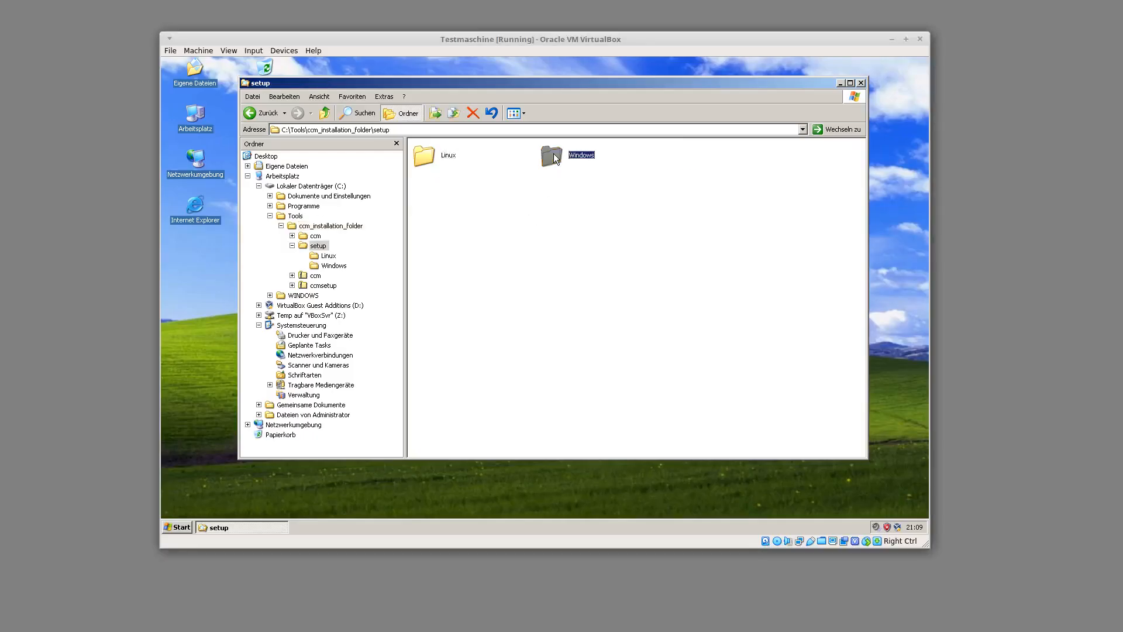
key(ctrl+a)
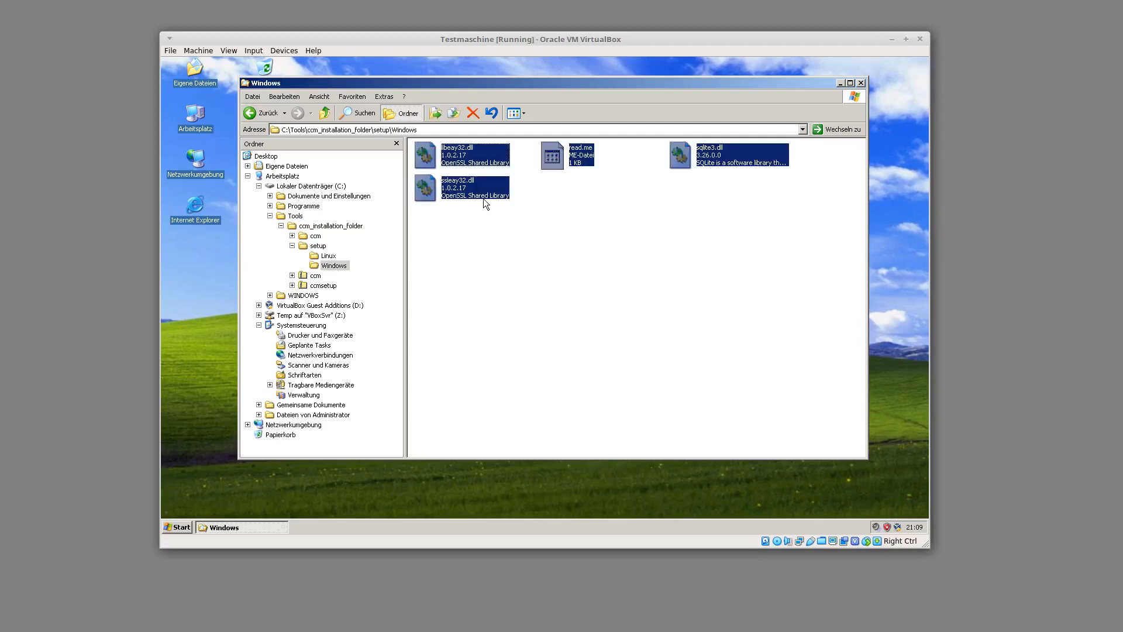
right_click(482, 195)
click(535, 240)
Paste the OpenSSL and SQLite library files into the ccm folder of ccm_installation_folder.
double_click(325, 113)
click(446, 155)
double_click(446, 156)
right_click(534, 348)
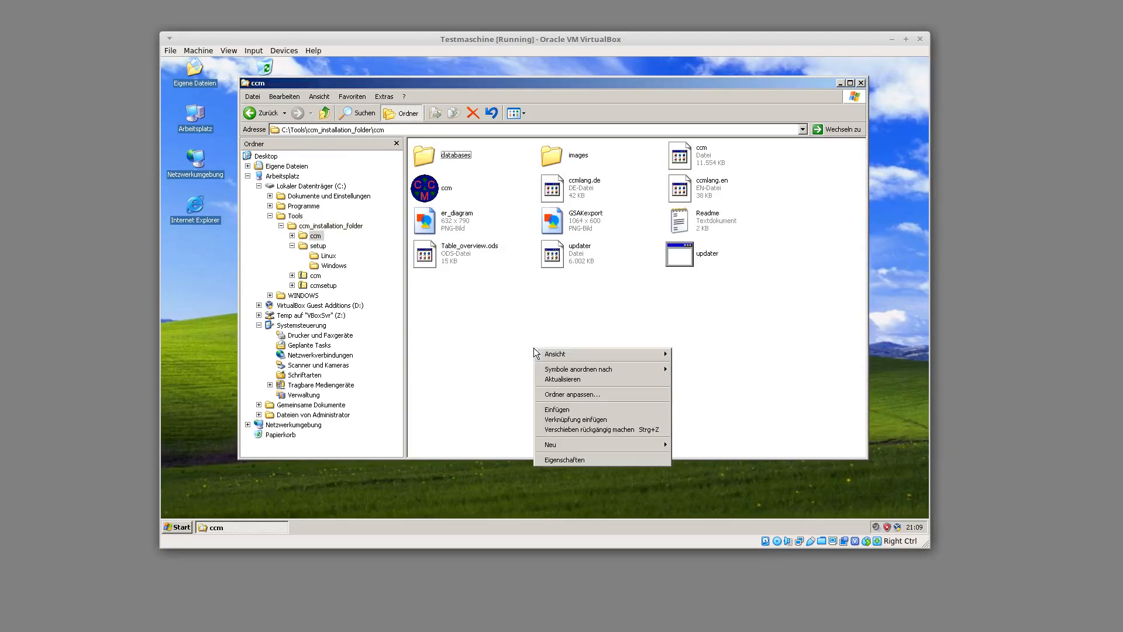
click(582, 409)
click(587, 376)
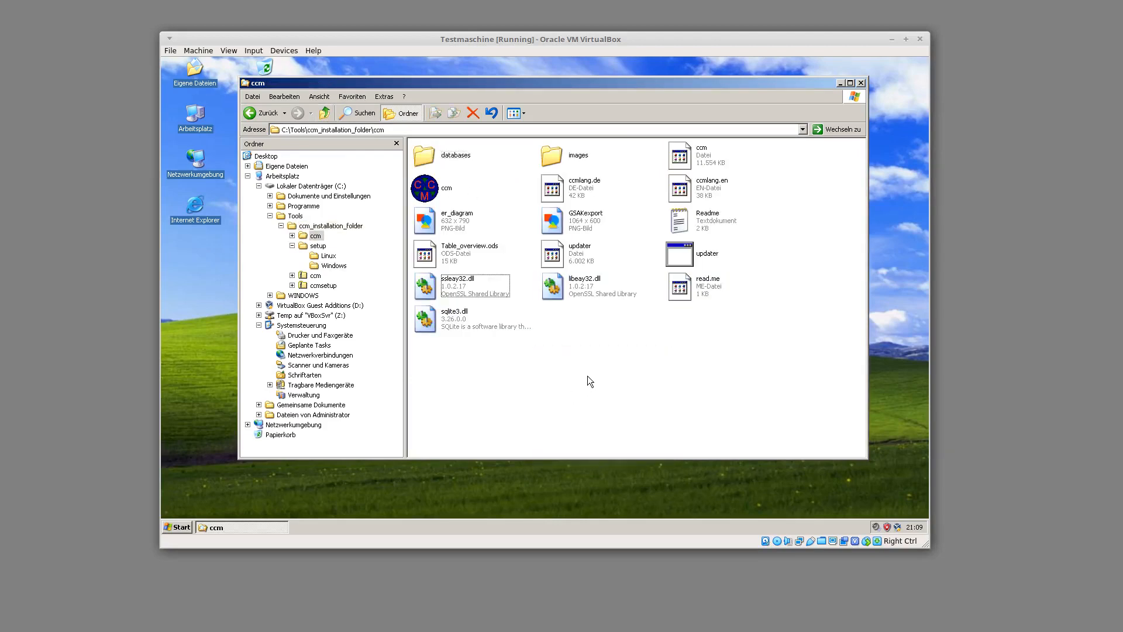
Switch to Firefox and download the GPSBabel installer for Windows from the gpsbabel.org download page.
click(1040, 368)
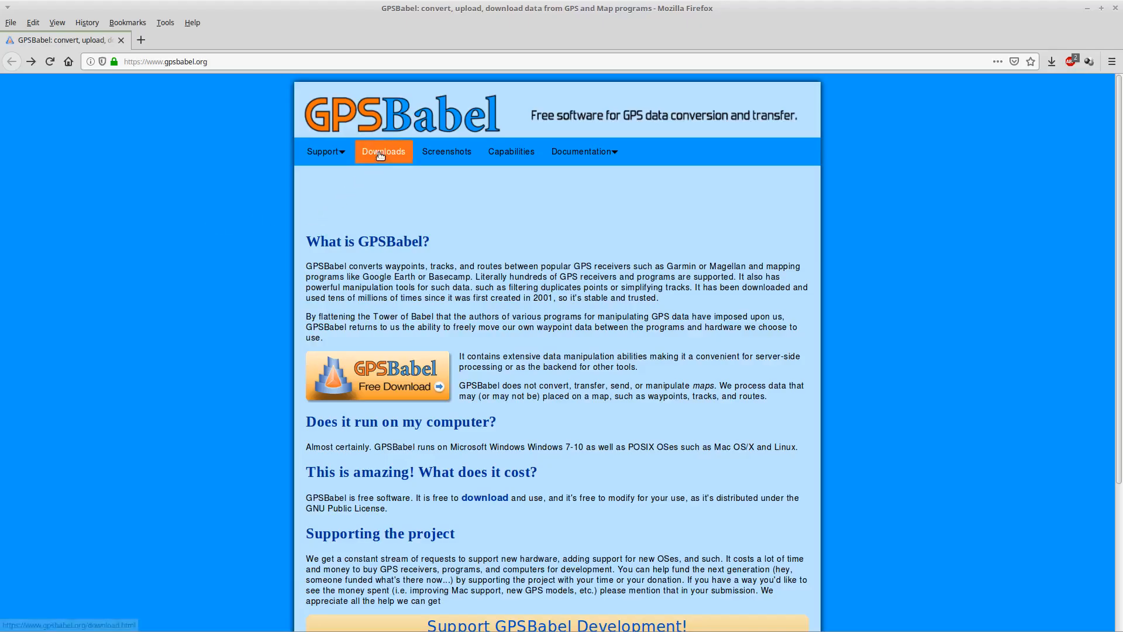
click(380, 154)
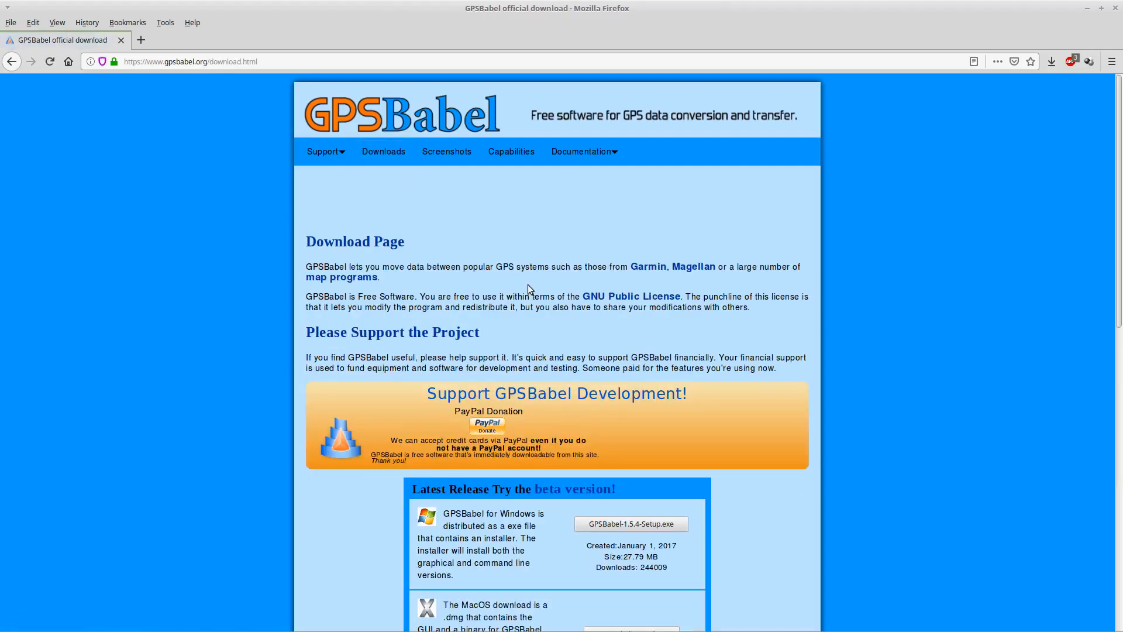
scroll(617, 490, down, 4)
click(630, 354)
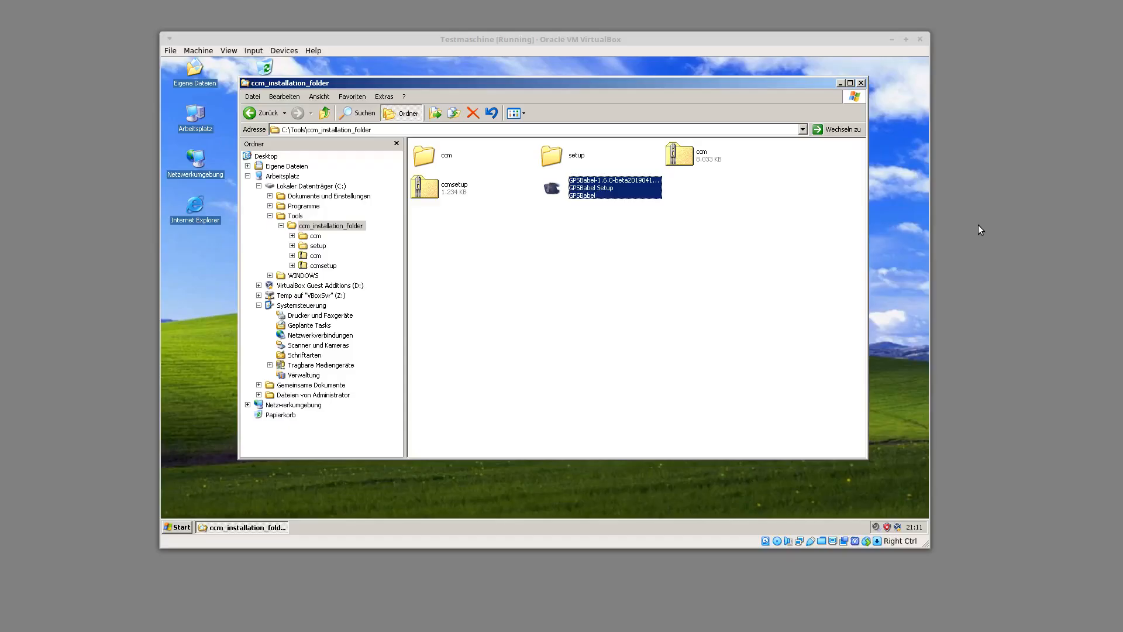
Install GPSBabel in the Windows virtual machine, accepting the license and keeping the default Start Menu folder without a desktop shortcut.
double_click(605, 193)
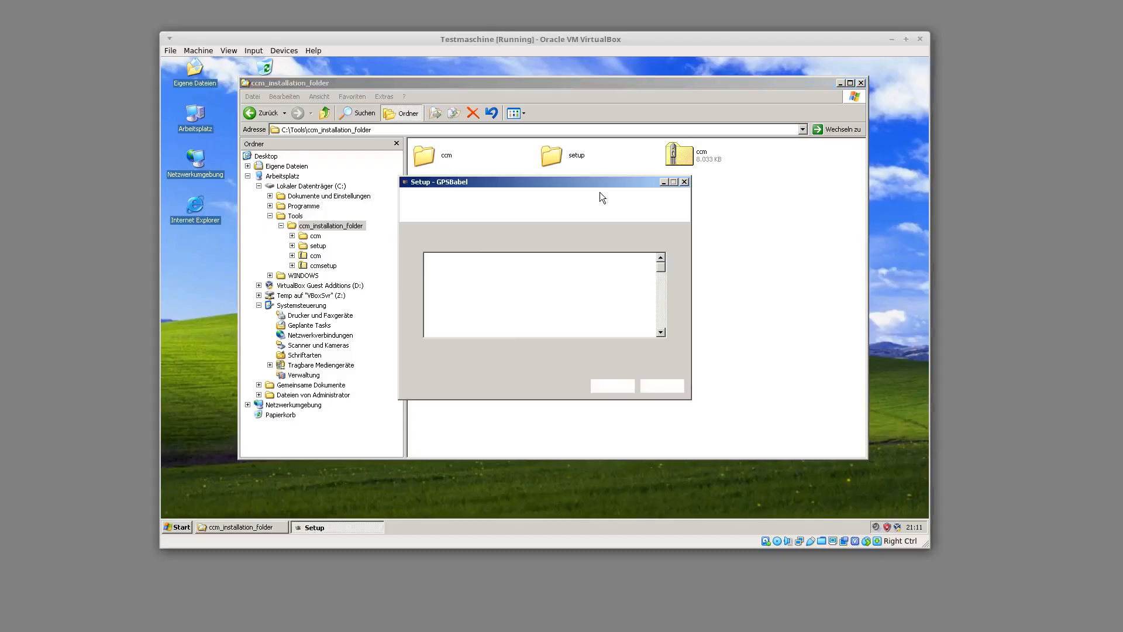
click(479, 349)
click(602, 386)
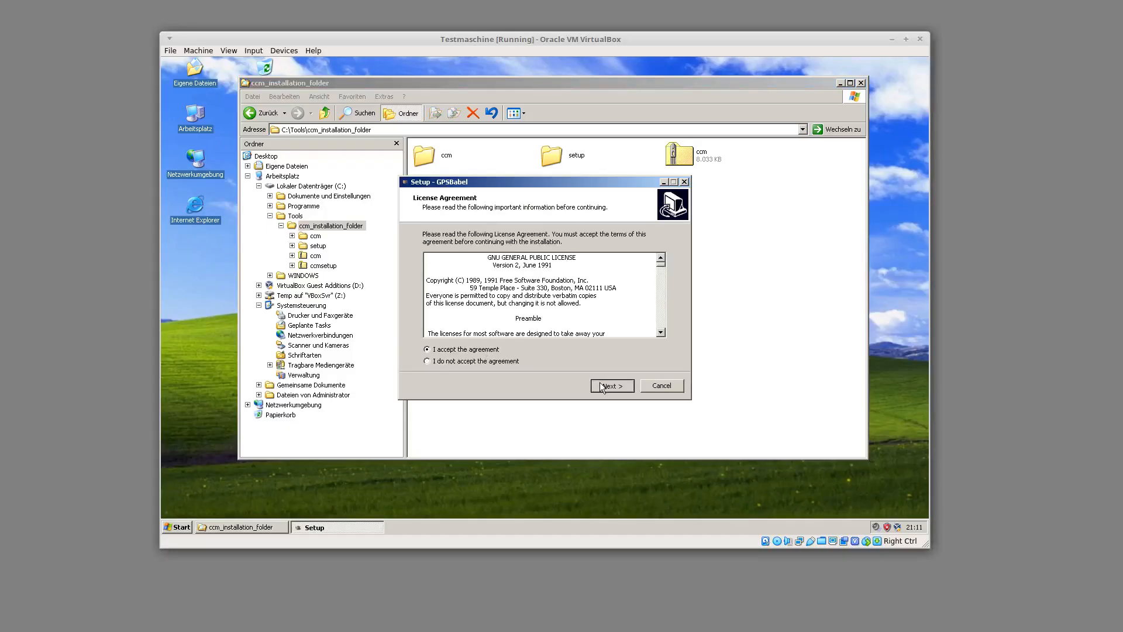
click(603, 386)
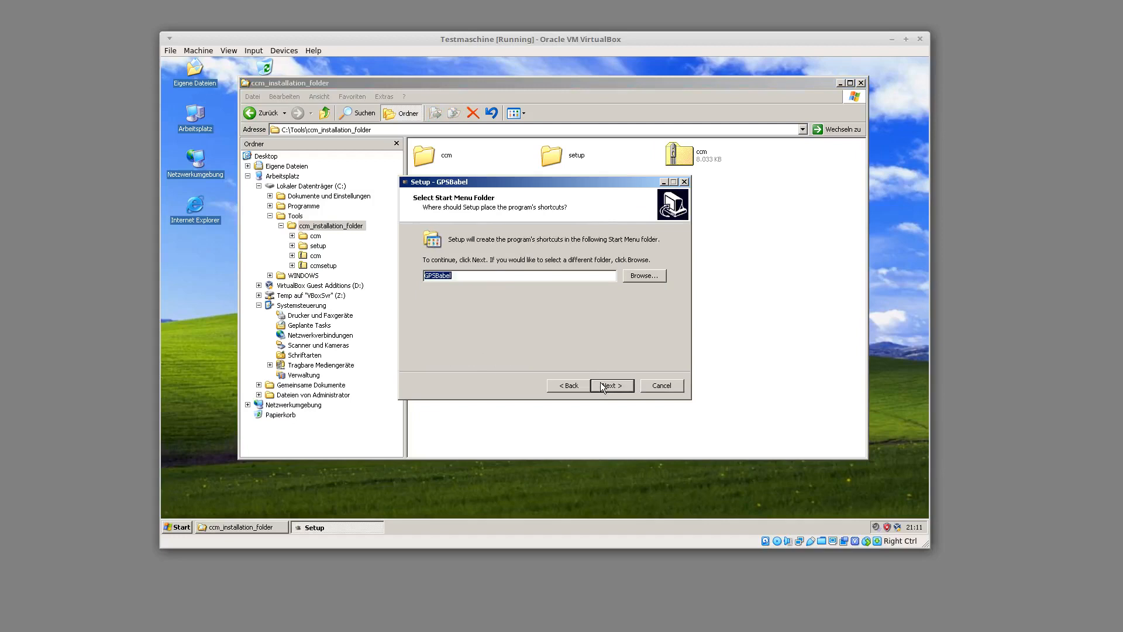
click(602, 386)
click(603, 386)
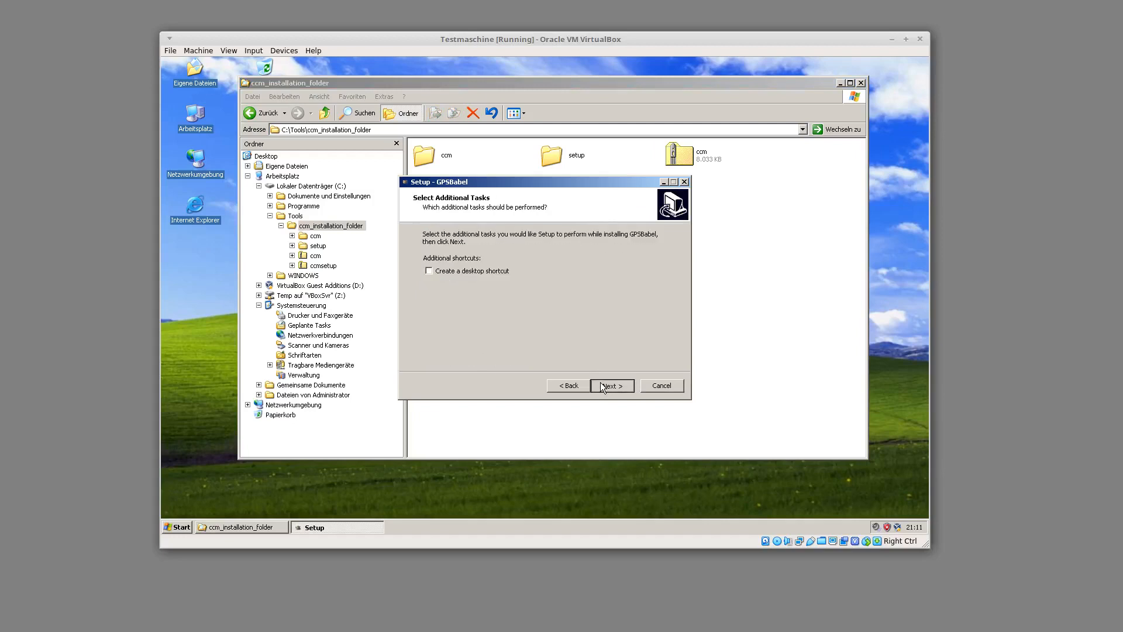
click(601, 384)
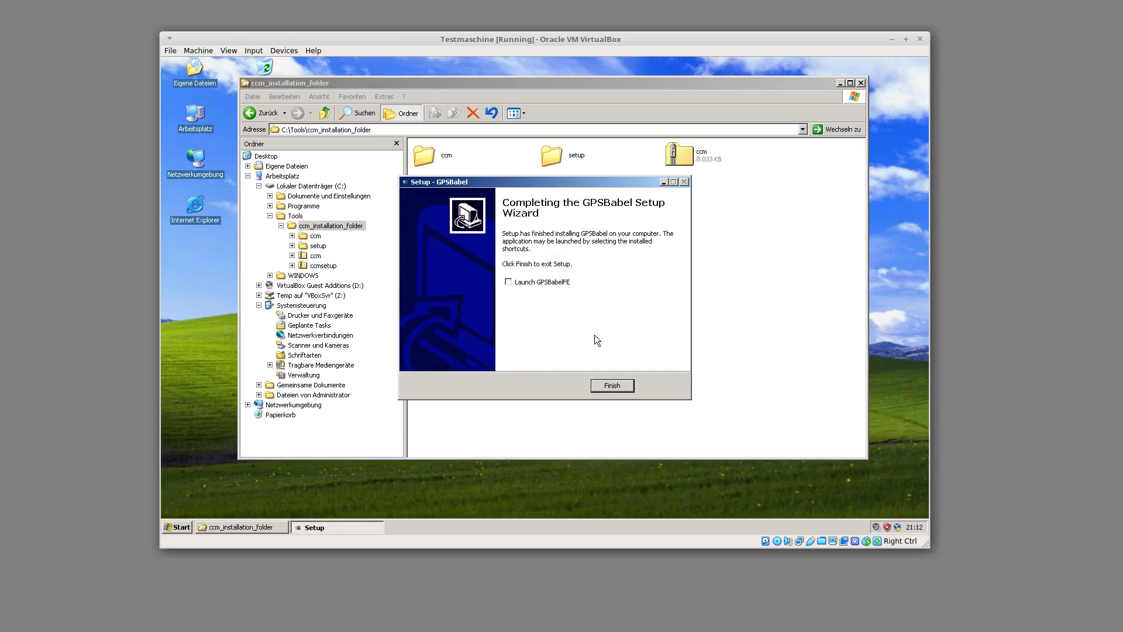
click(608, 387)
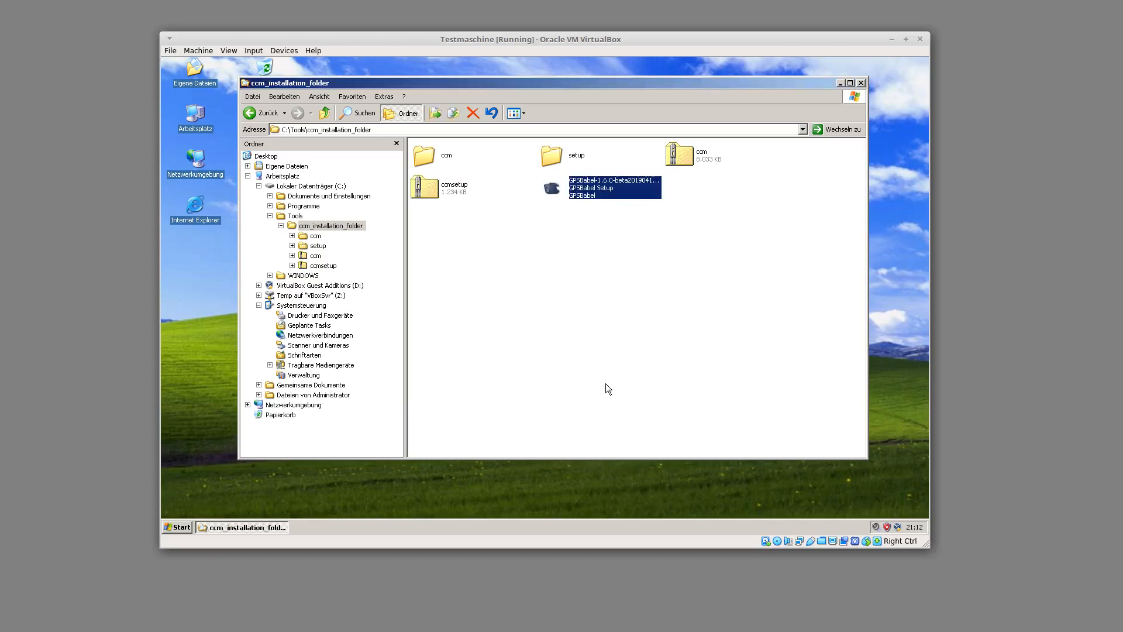
Open C:\Programme\GPSBabel and locate the gpsbabel executable.
click(313, 207)
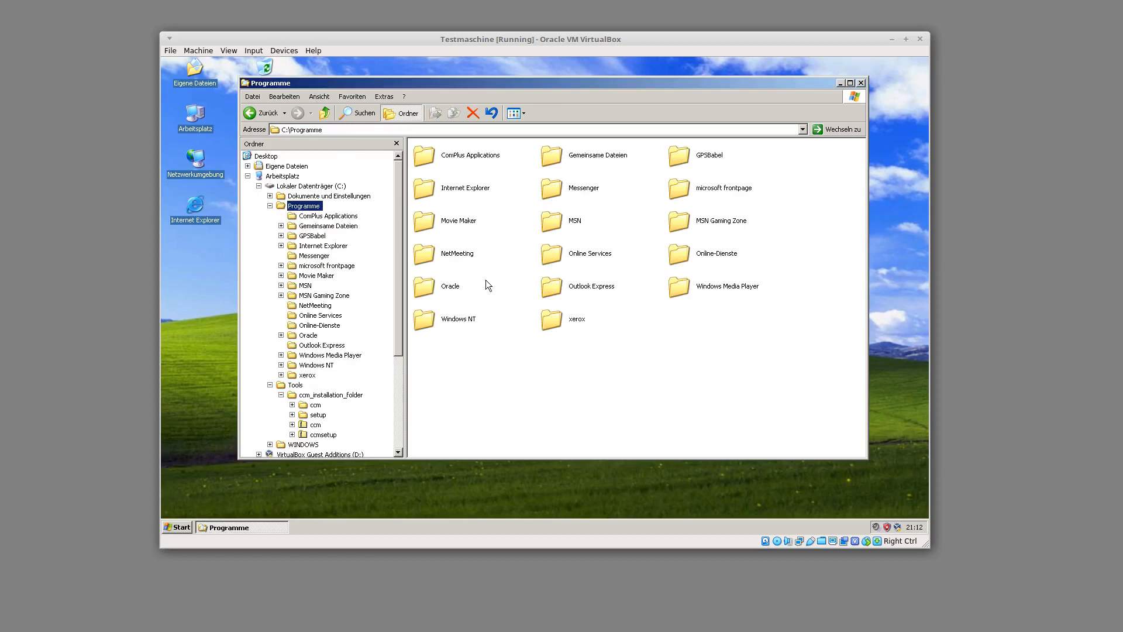
double_click(701, 156)
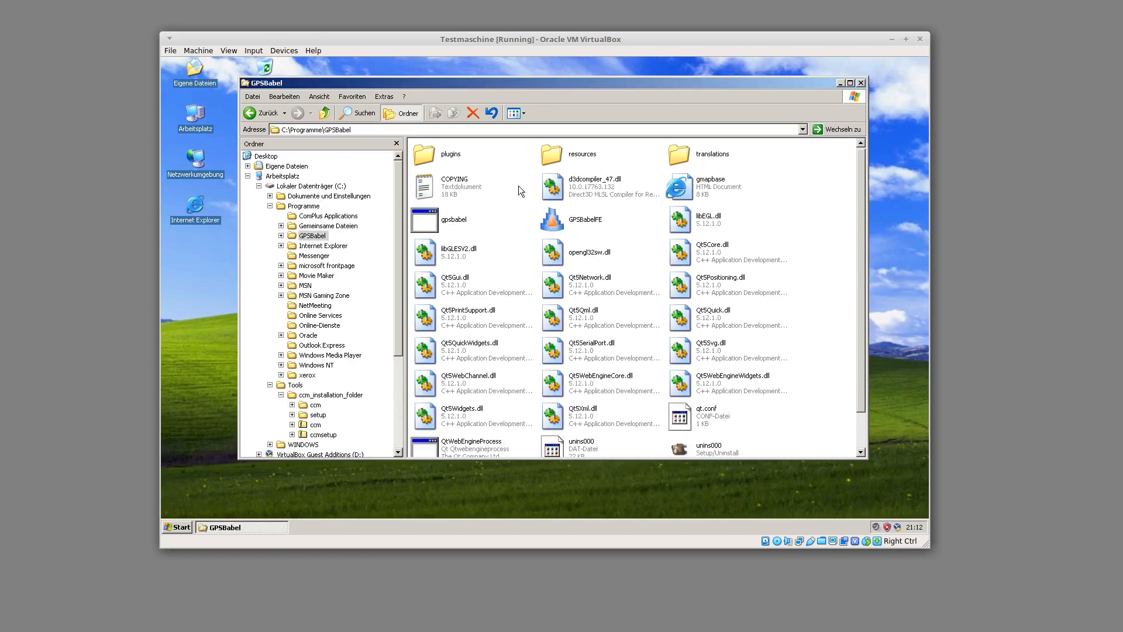
click(462, 222)
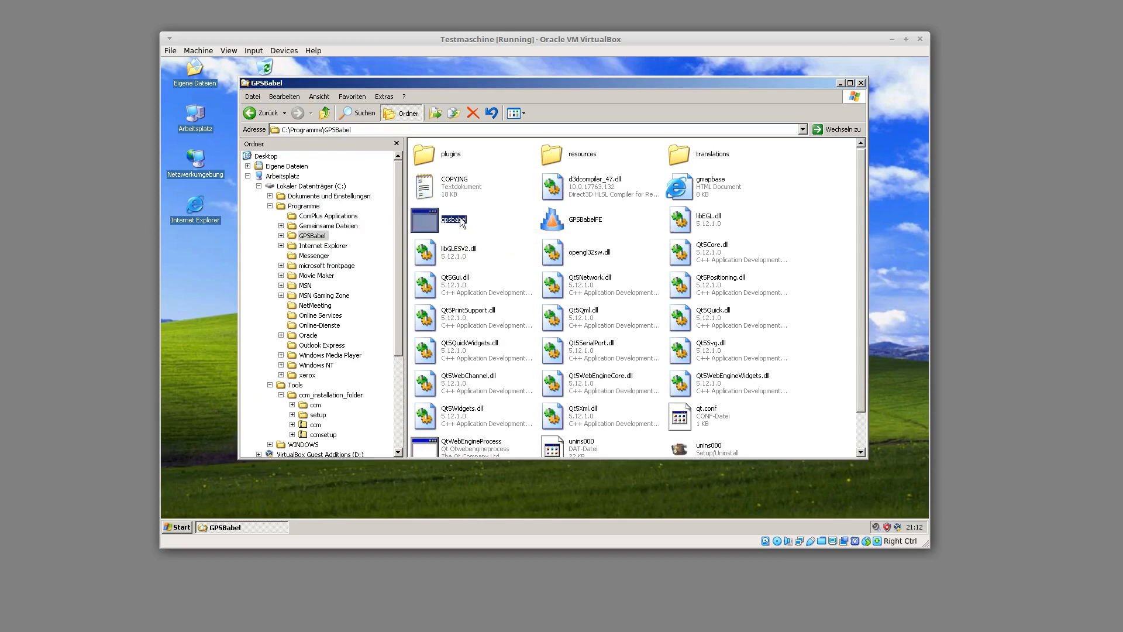
click(455, 219)
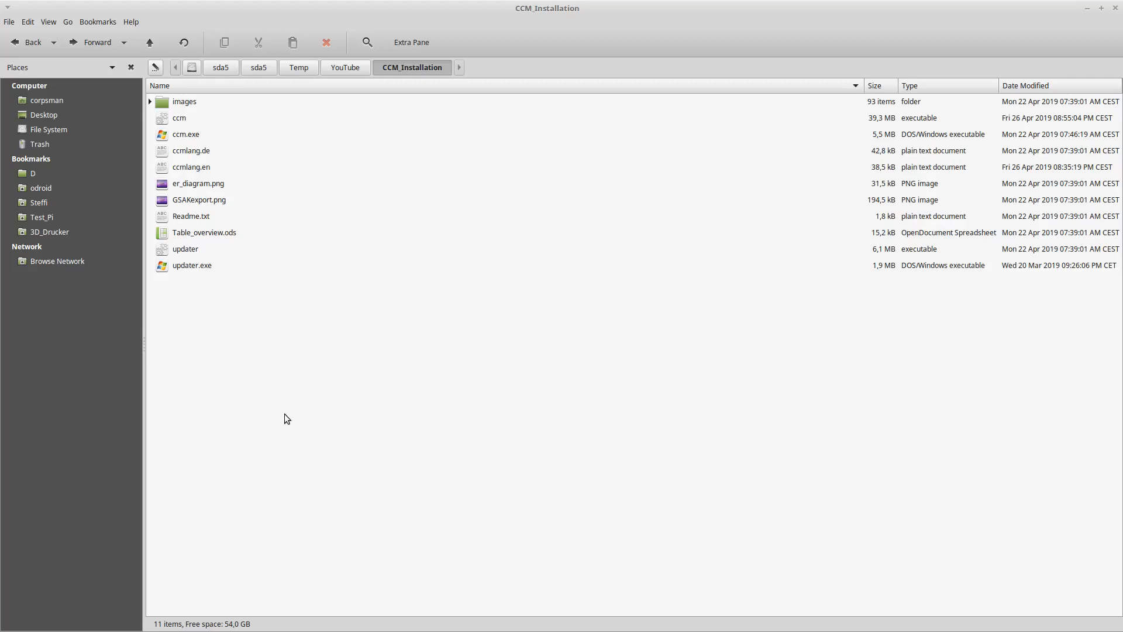
Launch the ccm executable from the CCM_Installation folder on the Linux host and proceed to its initialization wizard.
double_click(180, 118)
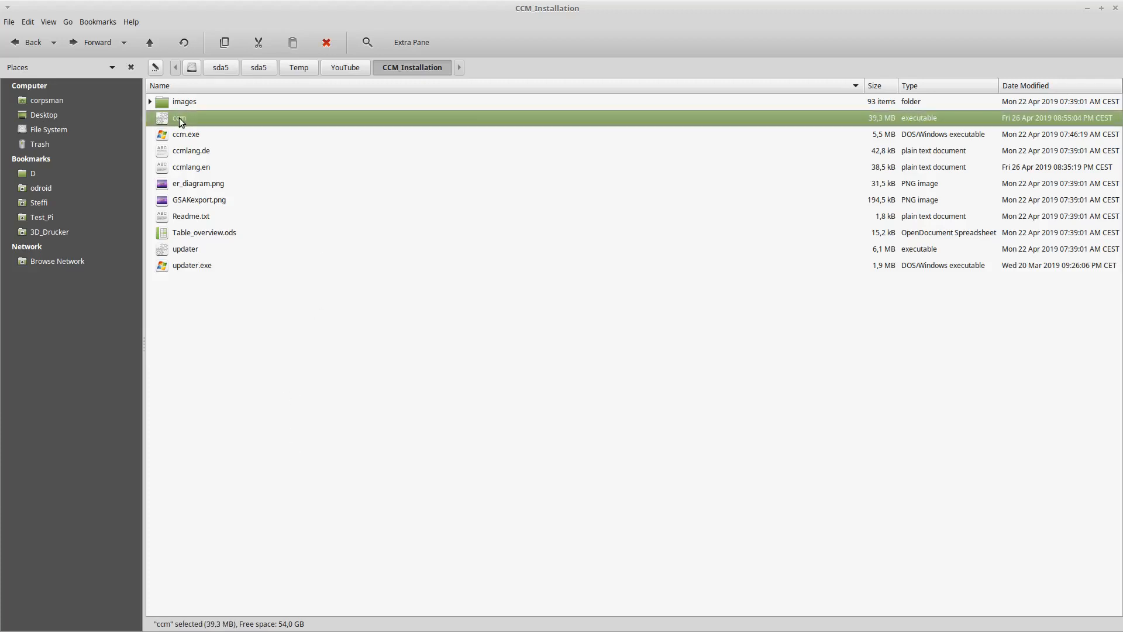
click(620, 352)
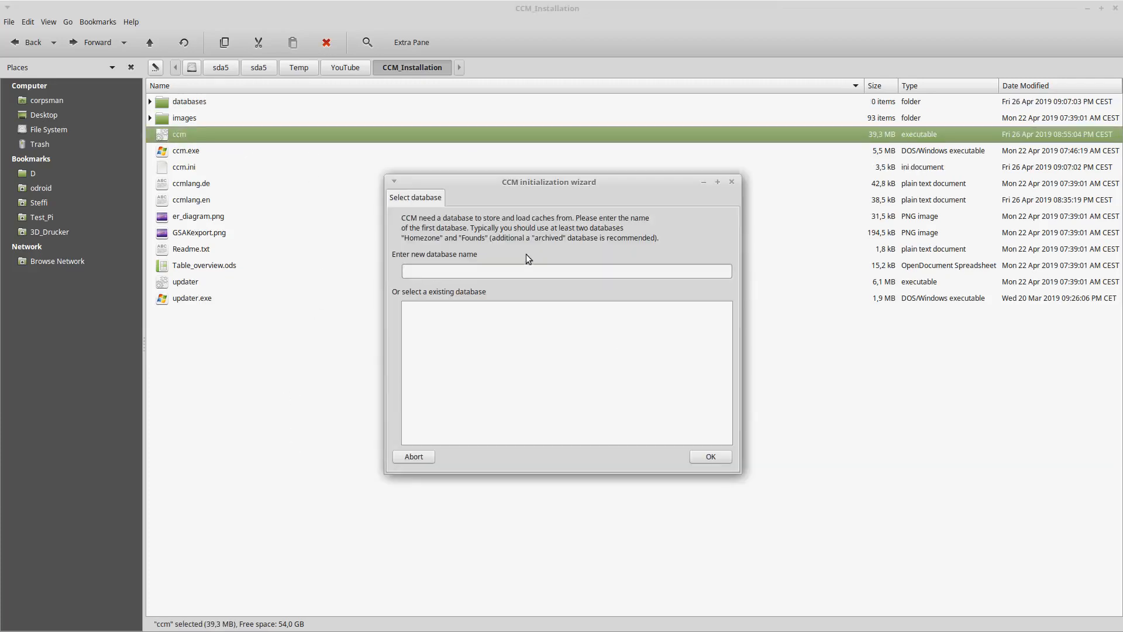
Name the new database Home and set the import directory to /sda5/sda5/Temp/YouTube/ccm_import.
text(Home)
click(700, 458)
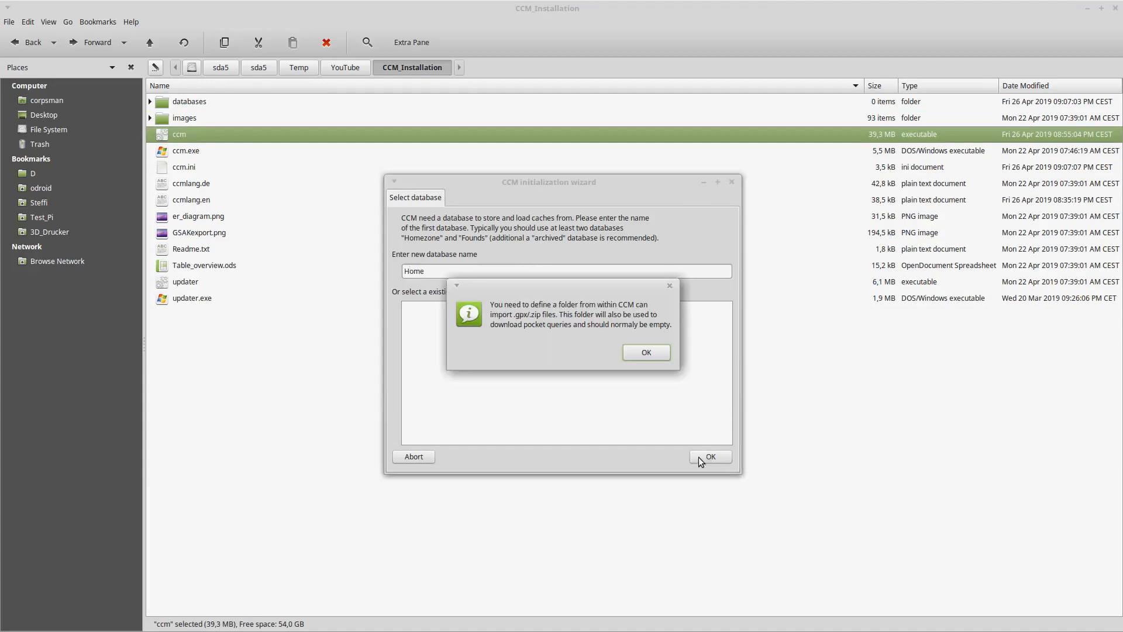
click(647, 354)
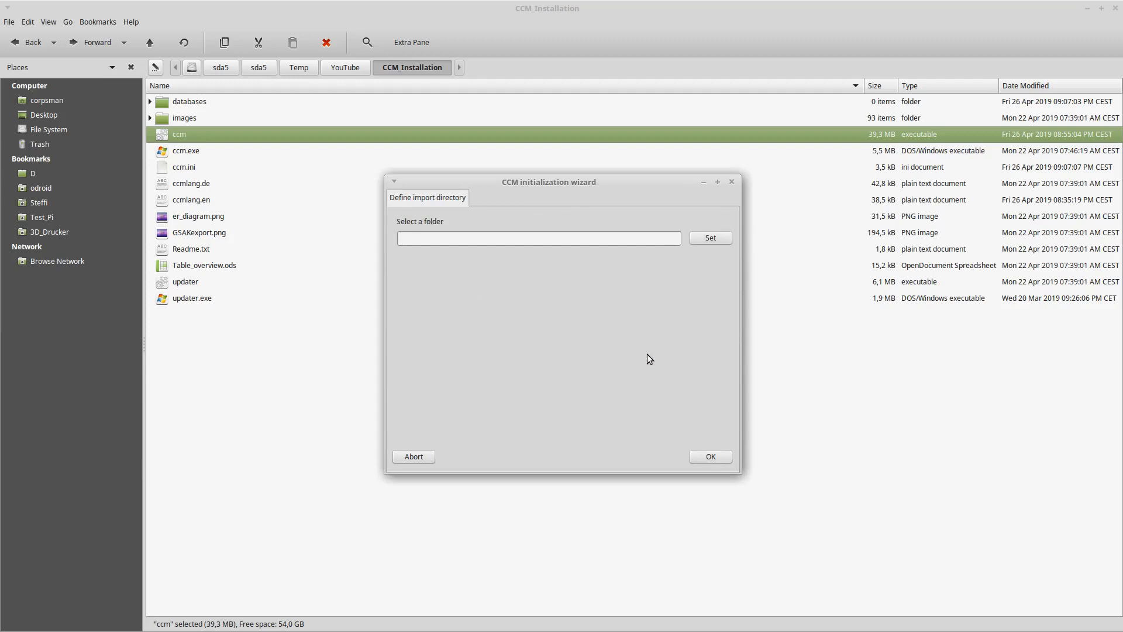
middle_click(467, 242)
click(701, 458)
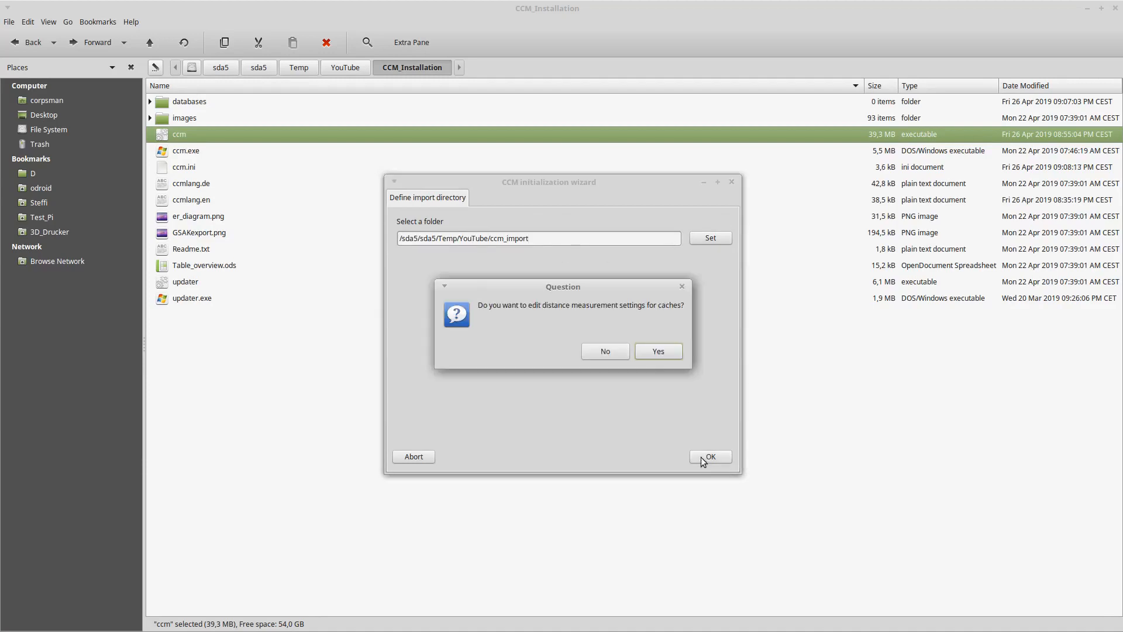
click(655, 354)
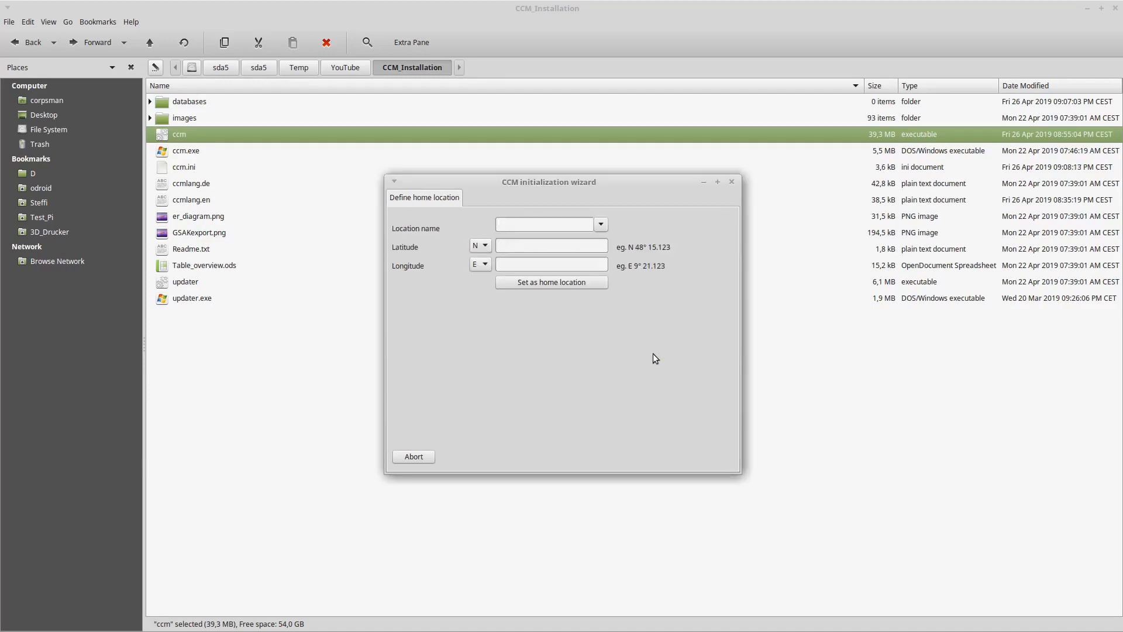
click(533, 226)
text(Waiblingen)
key(alt+Tab)
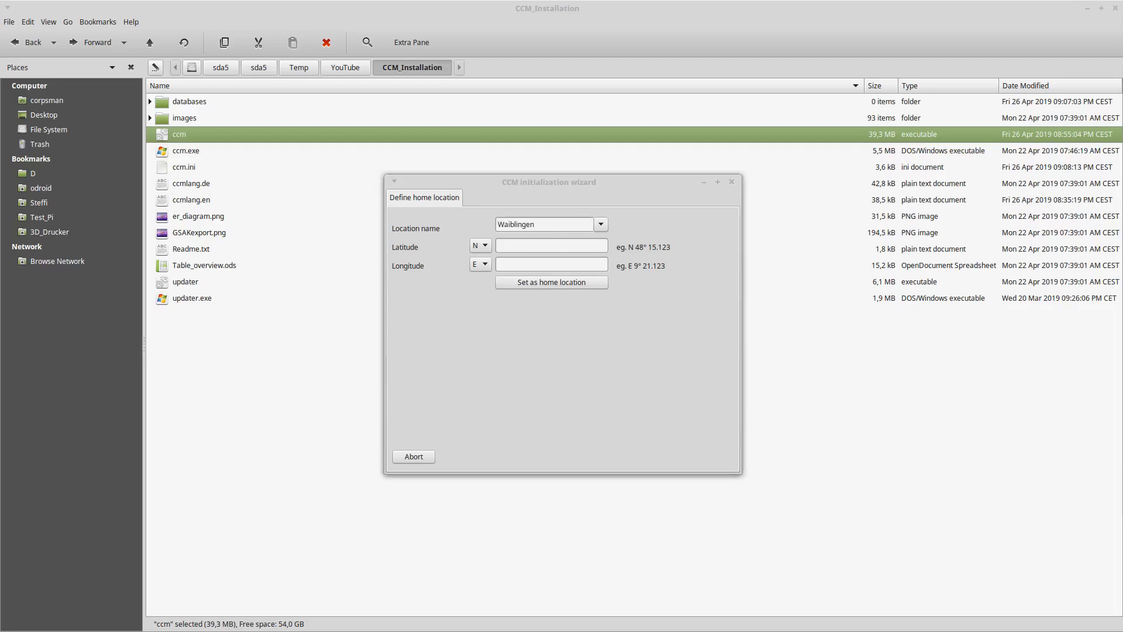
click(536, 247)
text(48° 51.421)
key(alt+Tab)
click(569, 267)
key(ctrl+v)
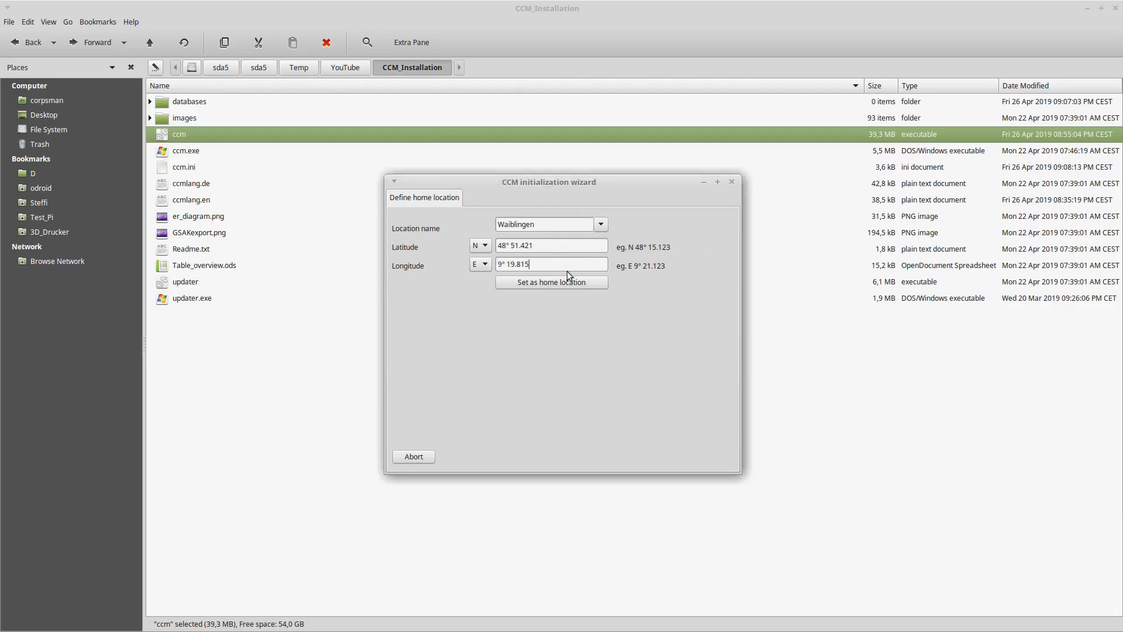
click(560, 283)
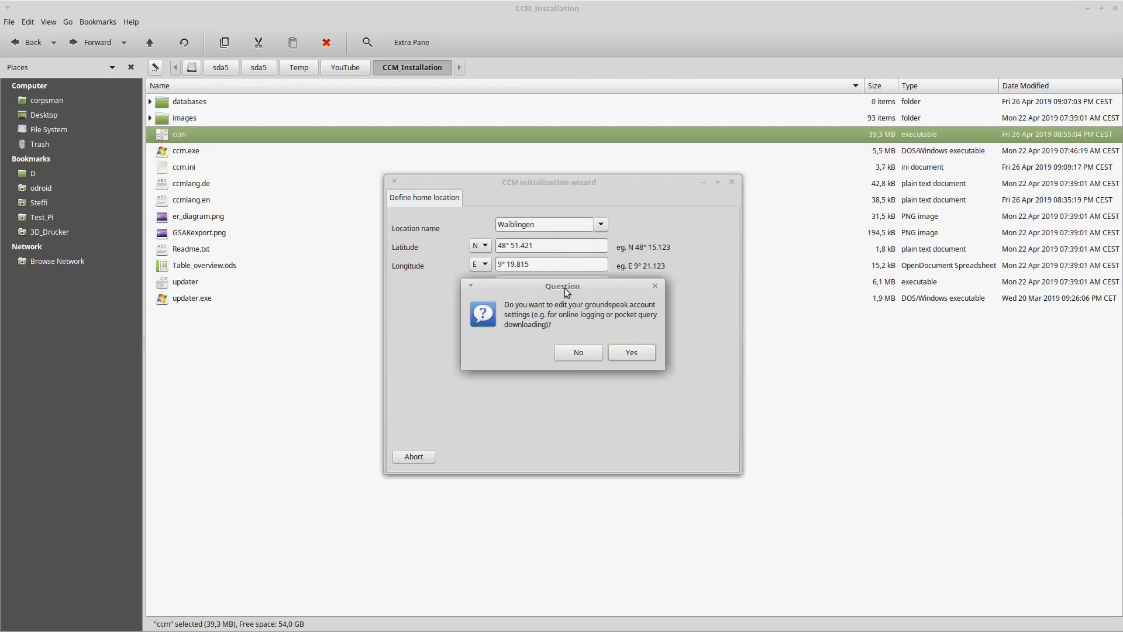
Agree to edit the Groundspeak settings, enter the geocache username, and copy the member ID from the geocaching.com membership page into the userid.
click(617, 352)
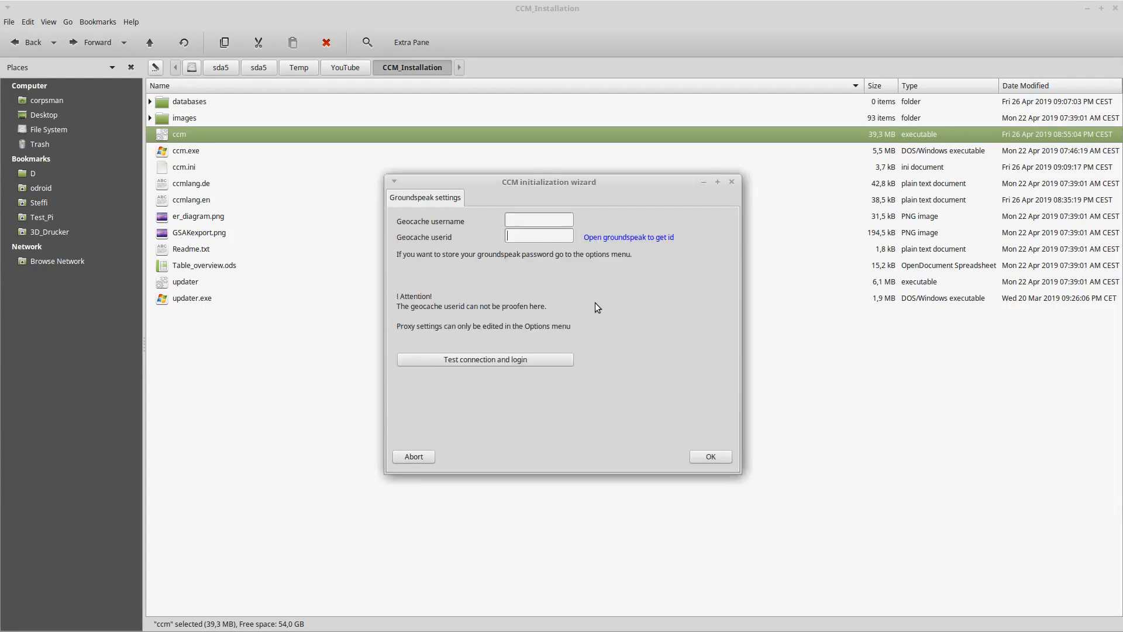
text(Corpsman)
click(588, 237)
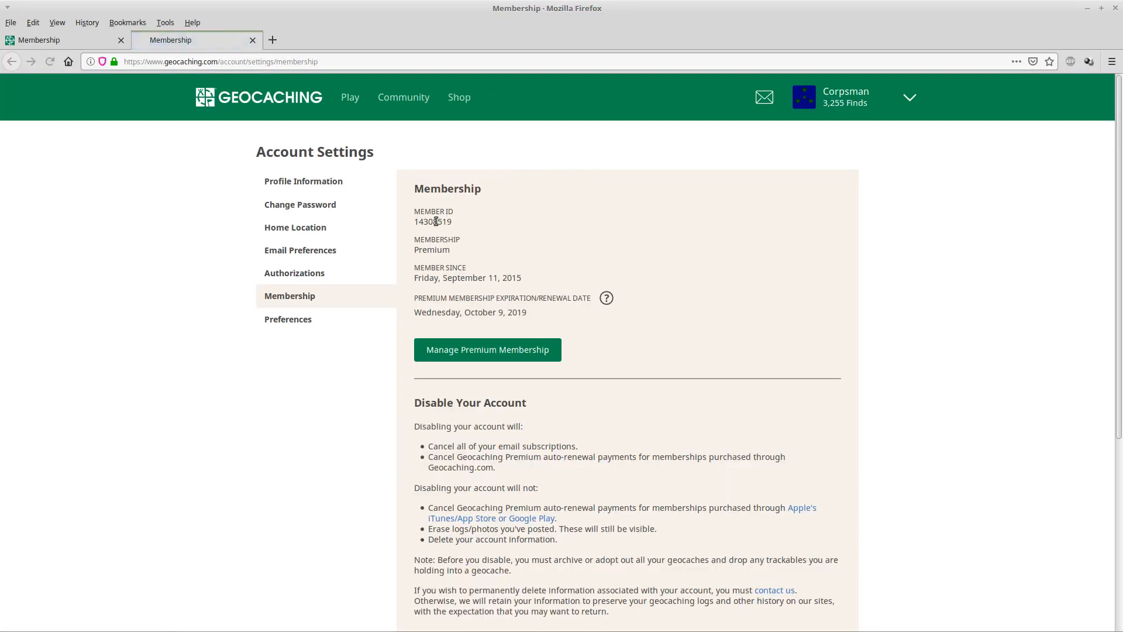
double_click(432, 221)
key(ctrl+c)
click(1088, 8)
click(540, 236)
key(ctrl+v)
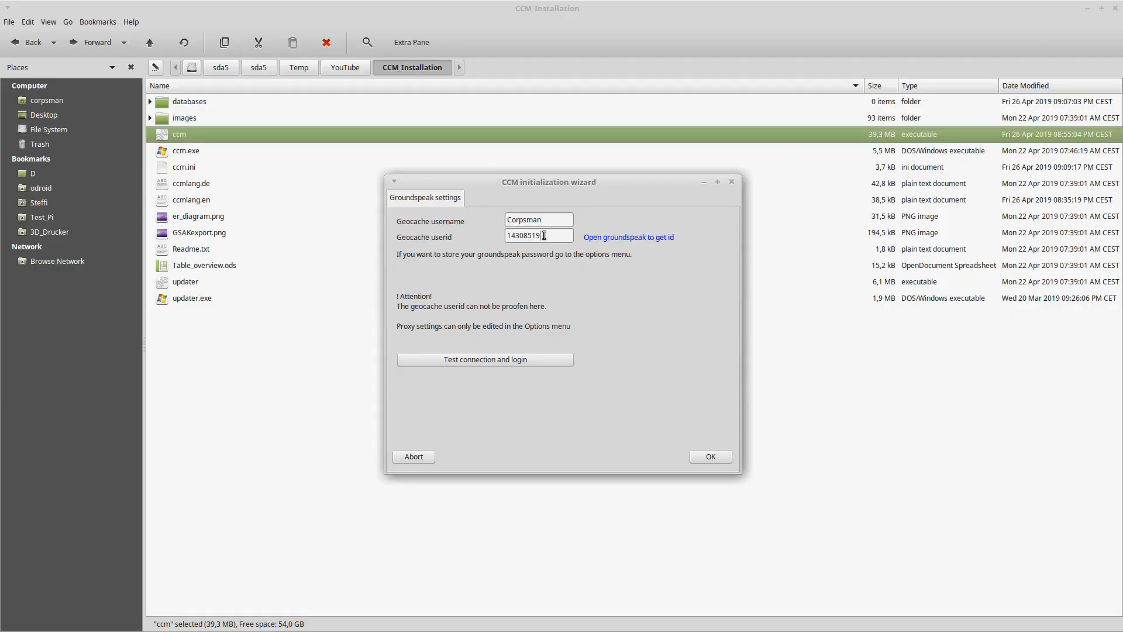
Test the Groundspeak connection and login with the geocaching account password, and accept the Groundspeak settings.
click(531, 359)
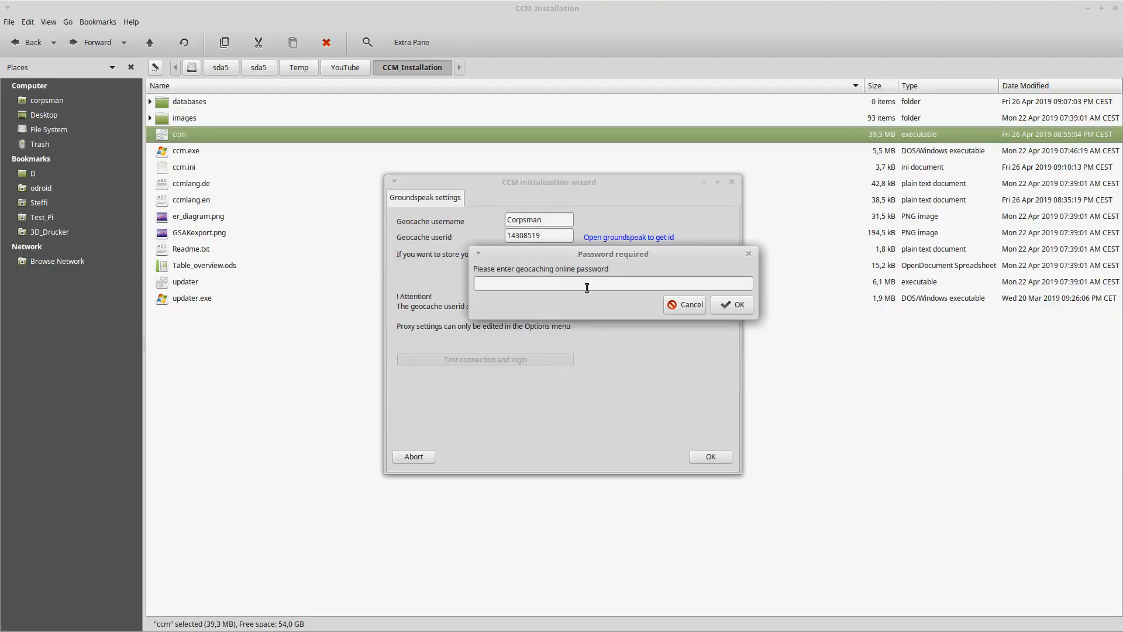
text(••••••••)
click(730, 302)
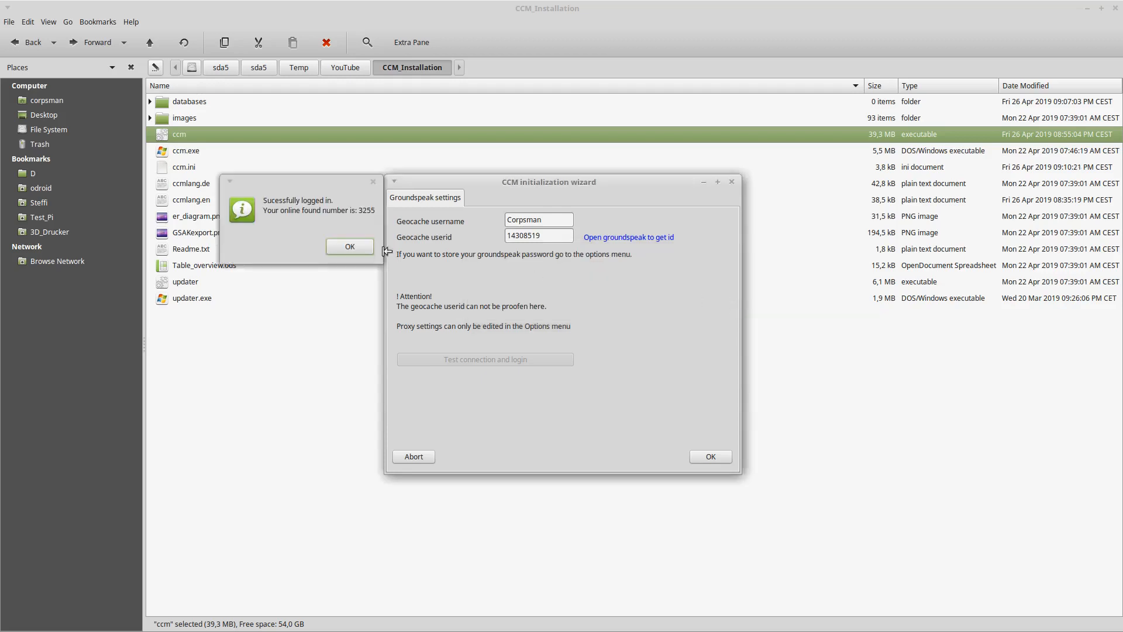
click(350, 246)
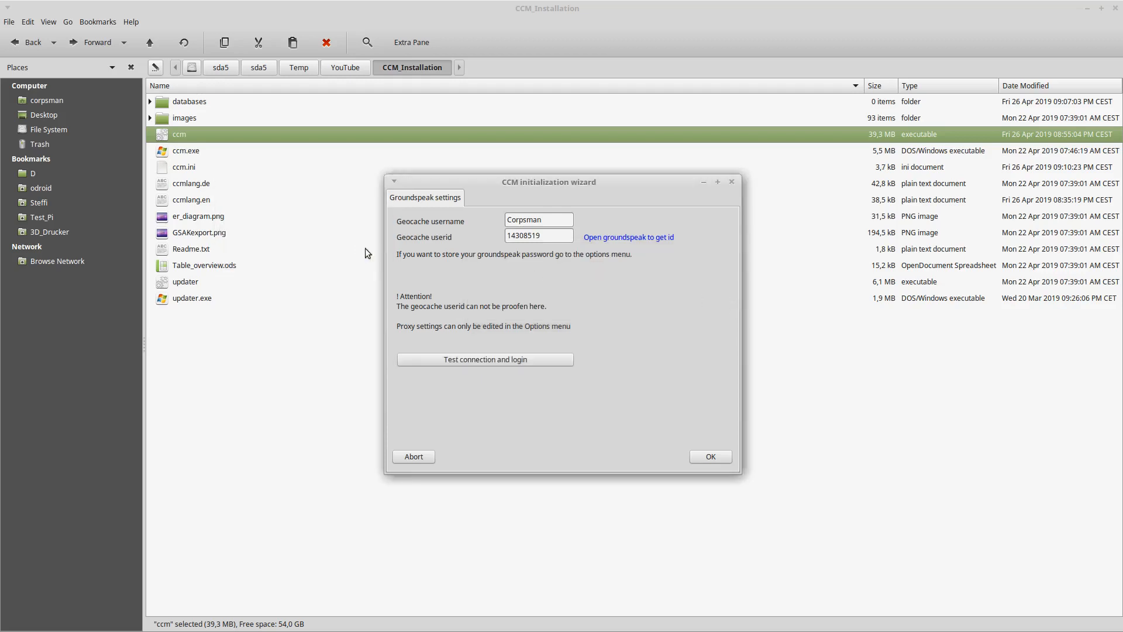
click(703, 459)
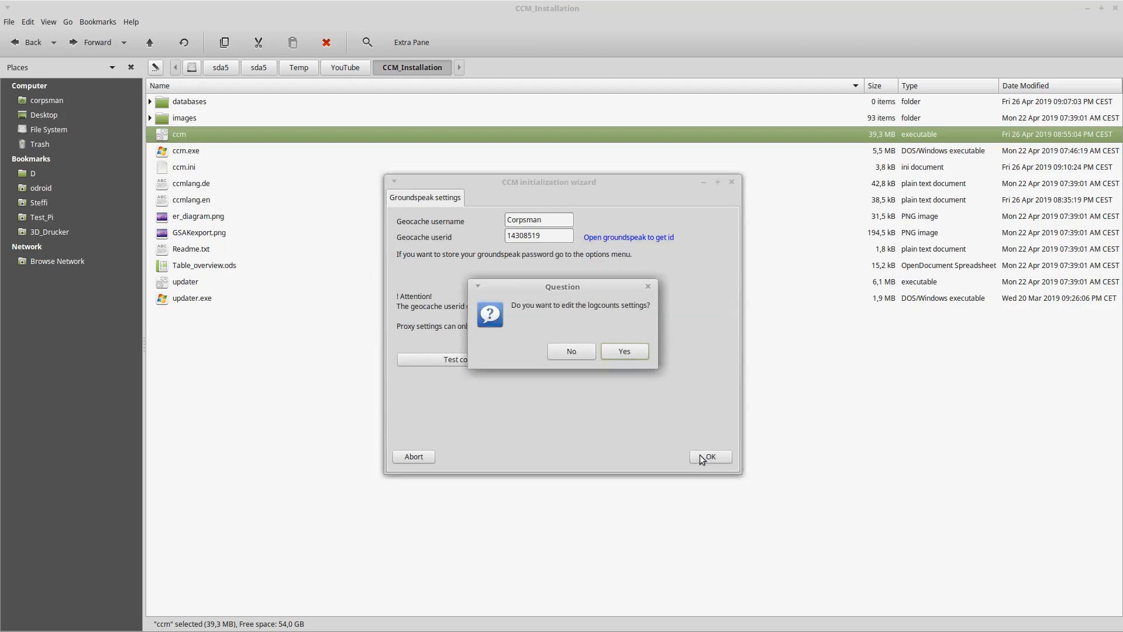
Agree to edit the logcount settings and refresh the found number using the geocaching account password, keeping the log format string.
click(624, 350)
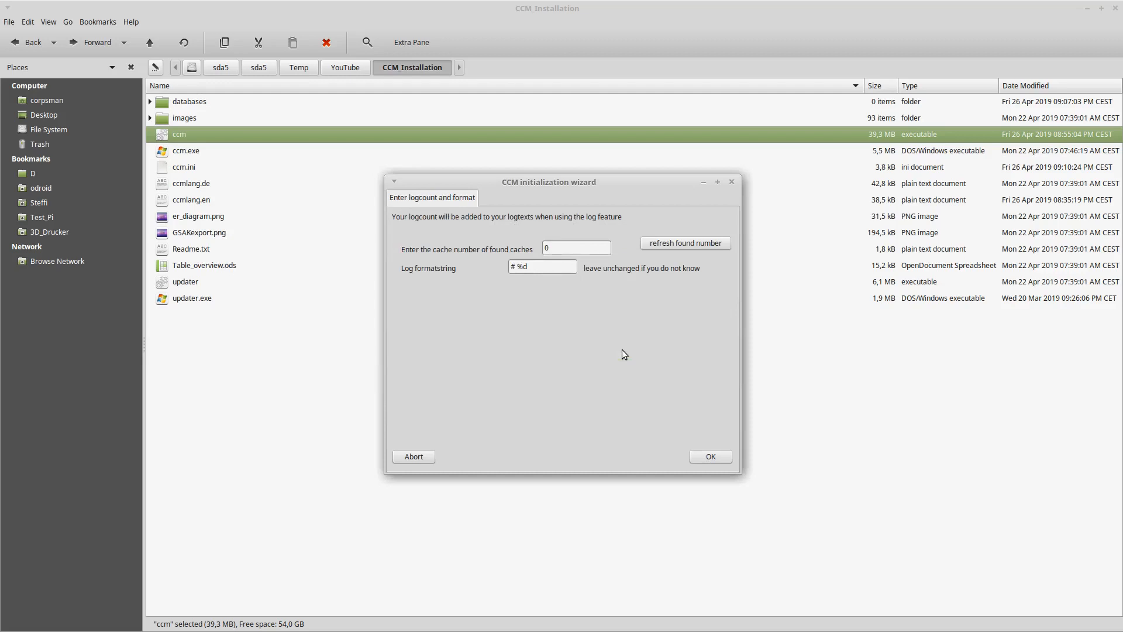
click(656, 244)
text(********)
click(709, 455)
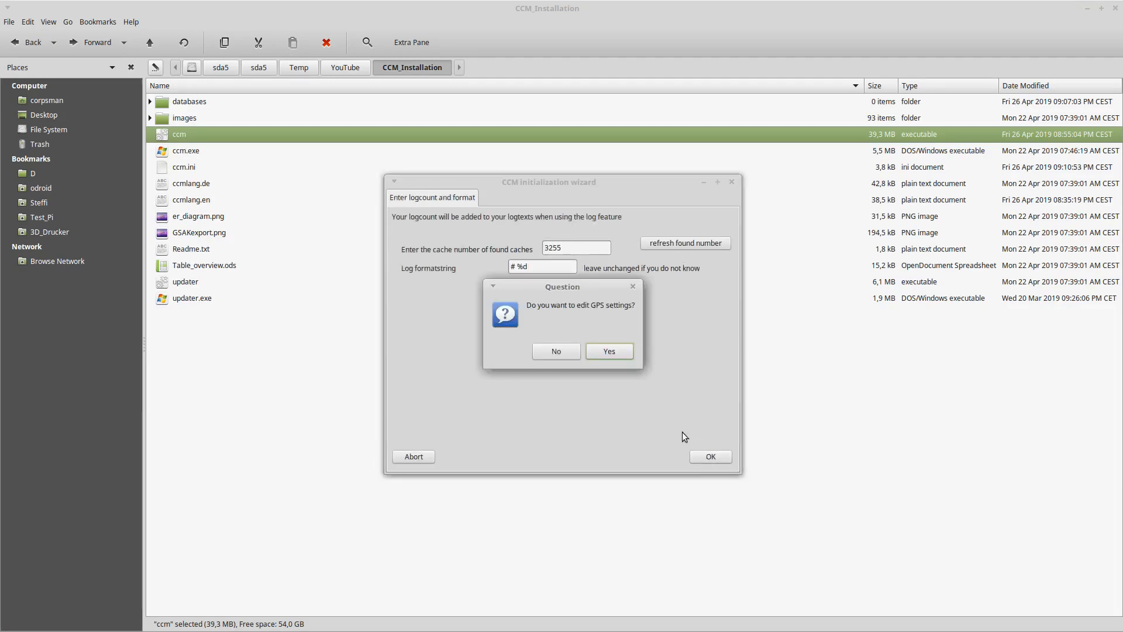
Agree to edit the GPS settings and define the GGZ entry GPS with folder /sda5/sda5/Temp/YouTube/Garmin_Folders/Garmin/GGZ.
click(616, 351)
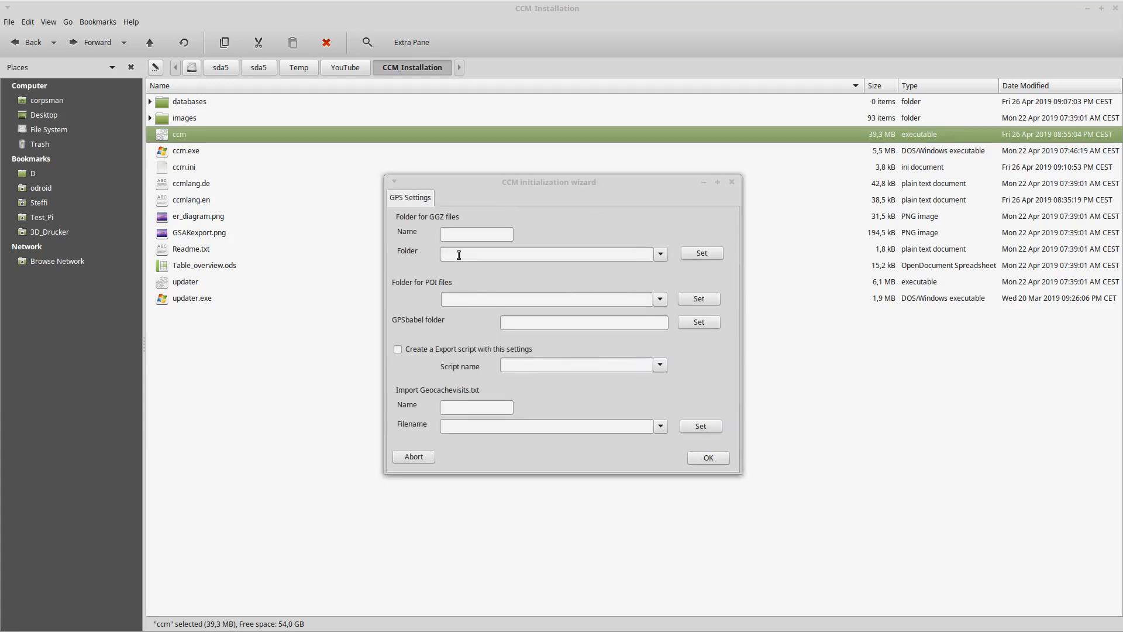
click(458, 233)
text(GPS)
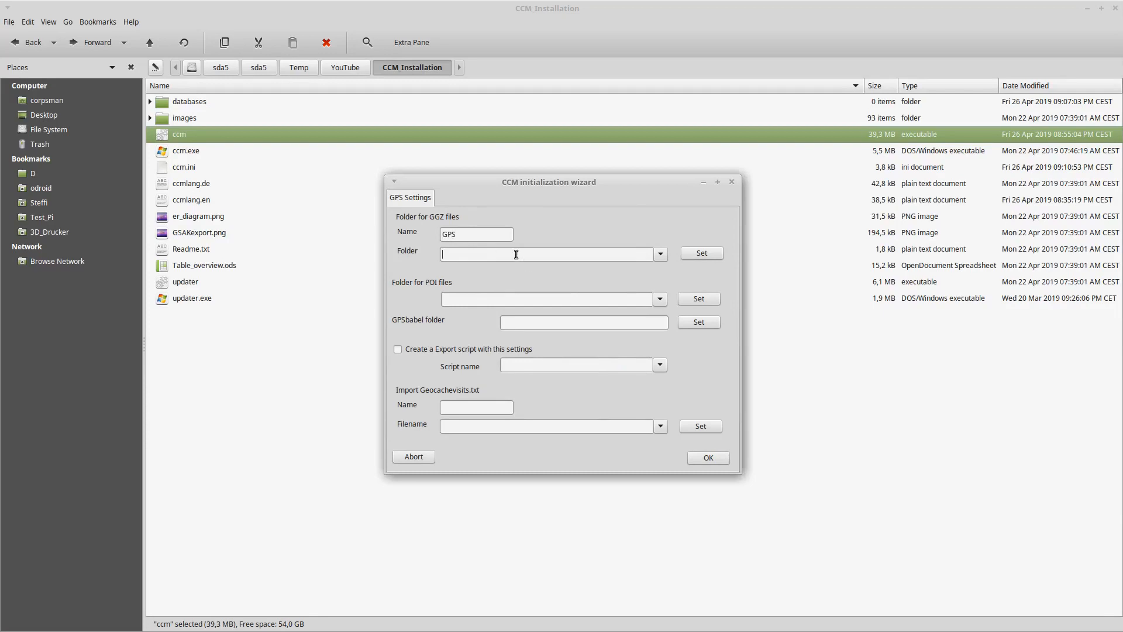
text(/sda5/sda5/Temp/YouTube/Garmin_Folders/Garmin/GGZ)
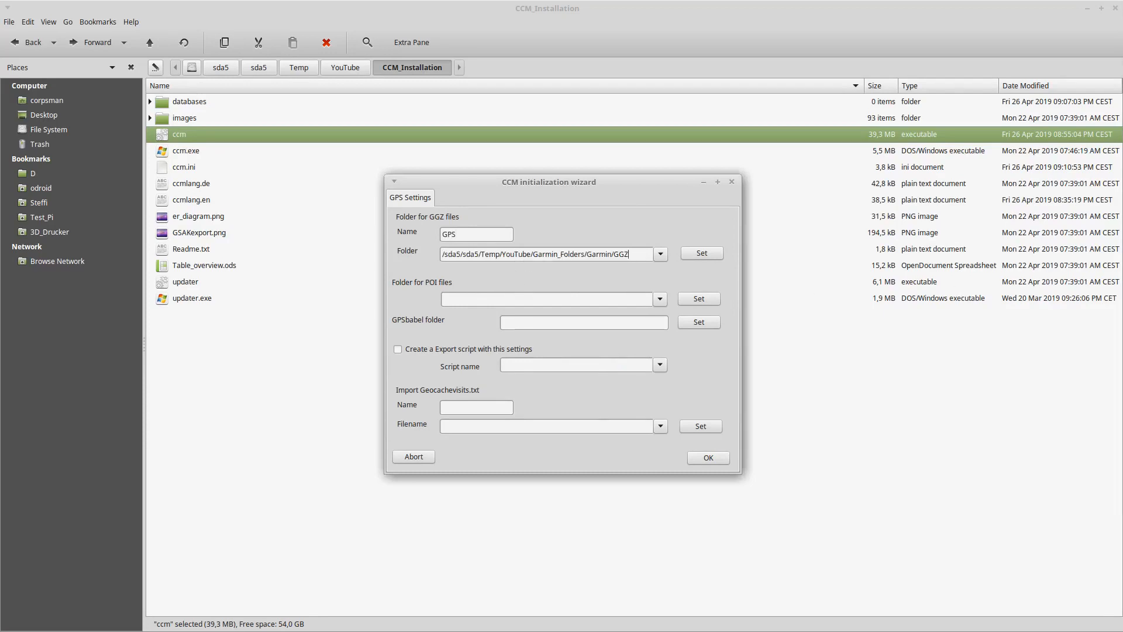
Set the POI folder to /sda5/sda5/Temp/YouTube/Garmin_Folders/Garmin/POI and the GPSBabel folder to c:\Programme\GPSBabel.
click(519, 300)
text(/sda5/sda5/Temp/YouTube/Garmin_Folders/Garmin/POI)
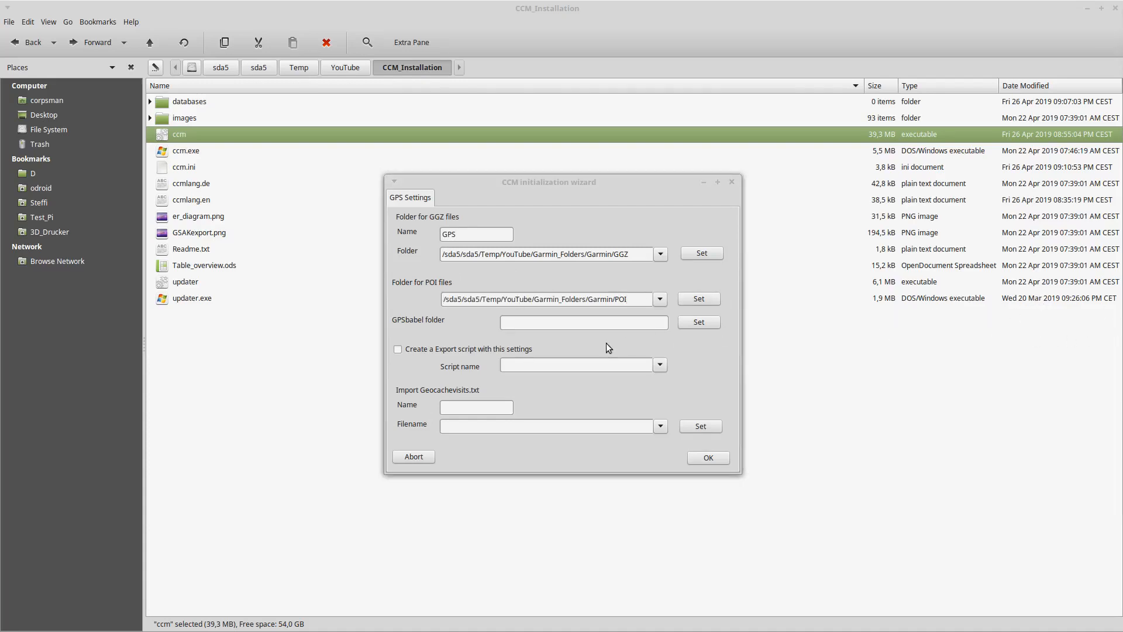
click(550, 328)
text(c:\Programme\GPSBabel)
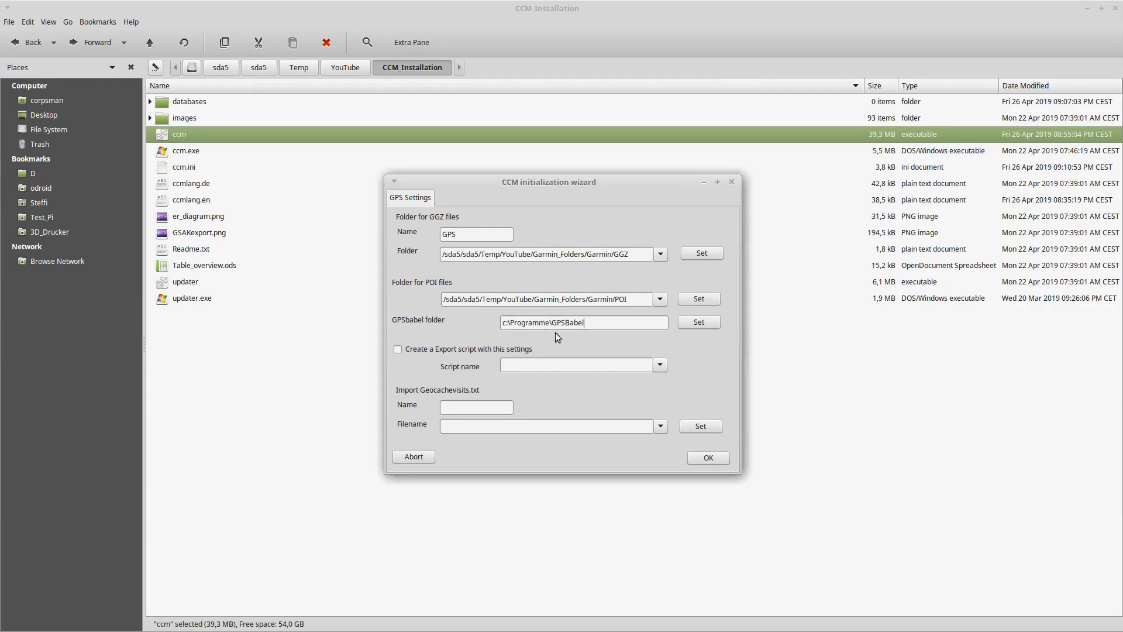
Enable creating an export script with these settings and name it Export GPS.
click(510, 350)
click(526, 366)
text(Export GPS)
Name the Geocachevisits import GPS, point it to the geocache visits file in /sda5/sda5/Temp/YouTube/Garmin_Folders/Garmin, and accept the GPS settings.
click(491, 407)
text(GPS)
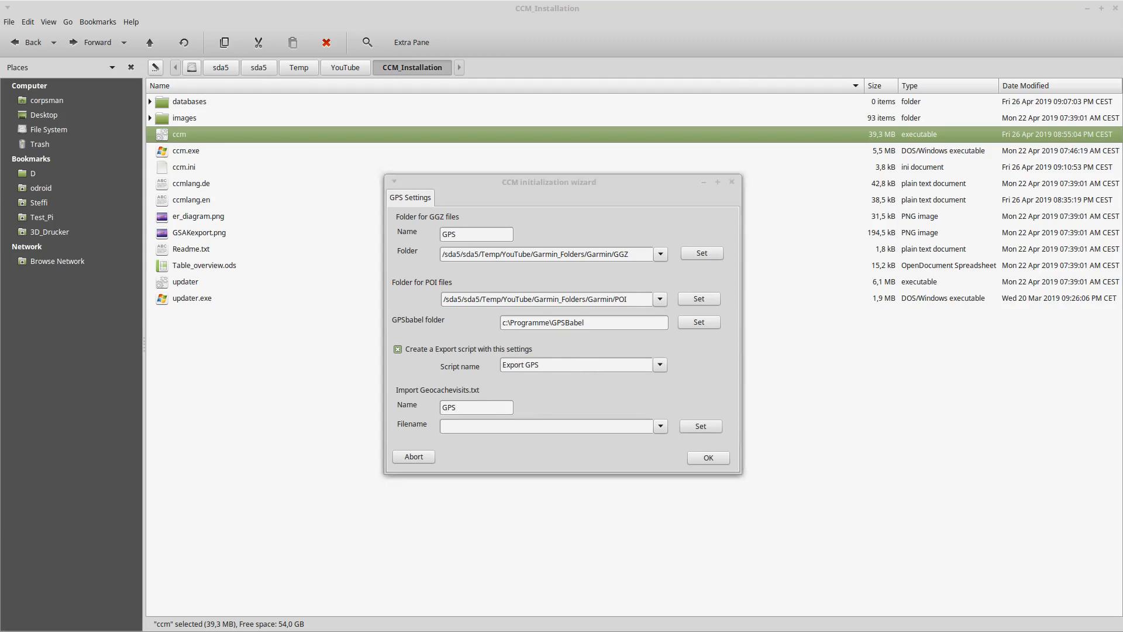
click(494, 431)
key(ctrl+v)
click(709, 458)
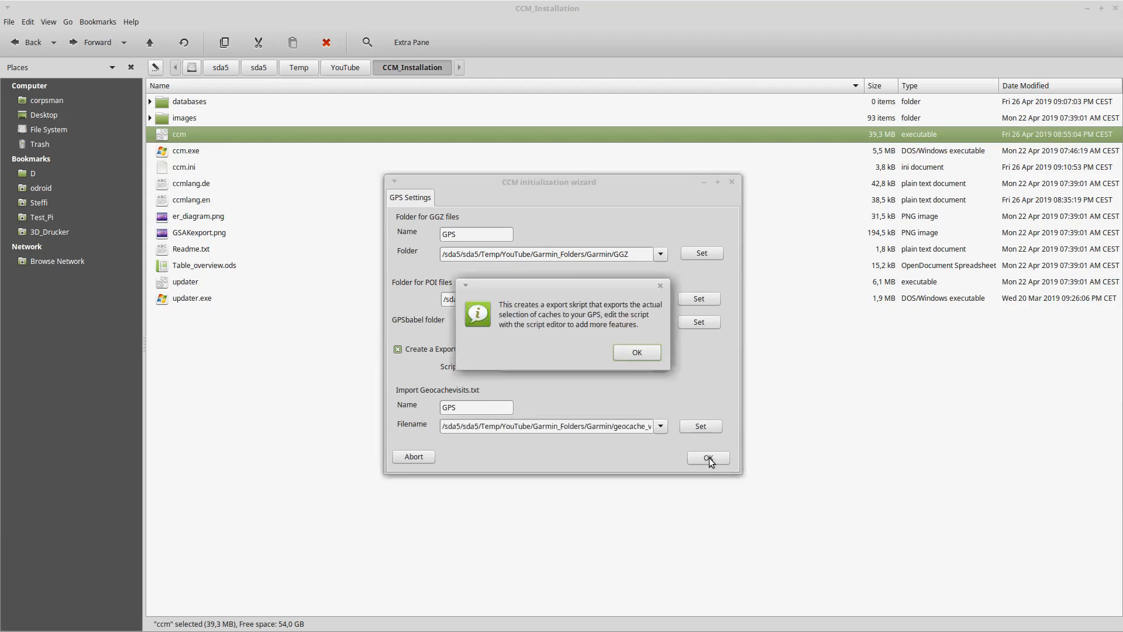
click(640, 352)
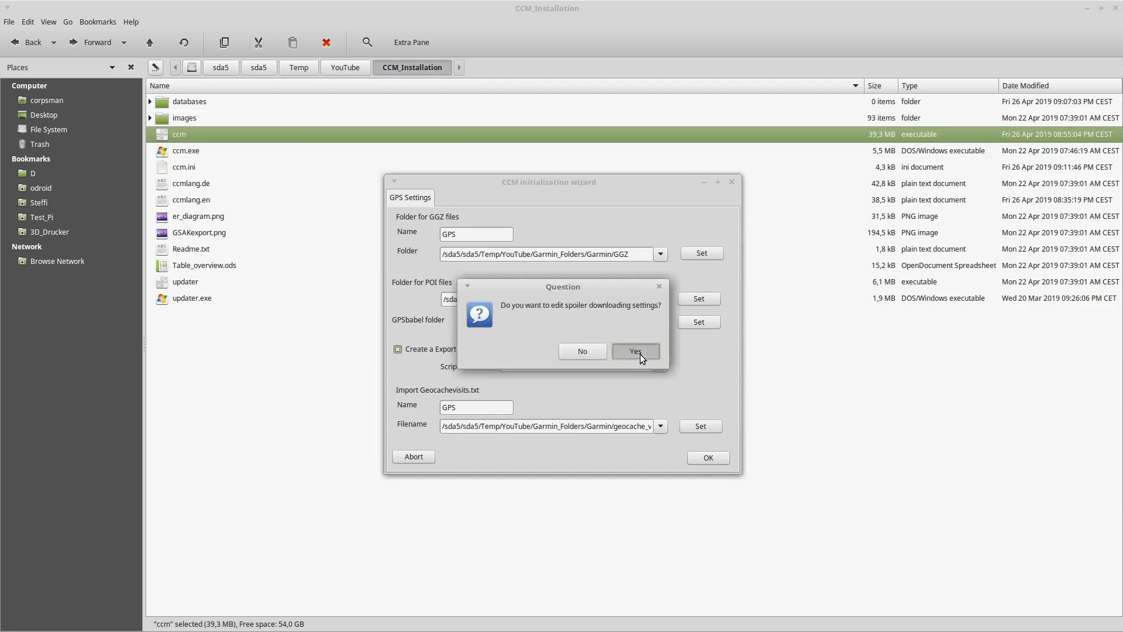
Agree to edit the spoiler download settings, name the entry GPS Spoiler with folder /sda5/sda5/Temp/YouTube/Garmin_Folders/Garmin, and finish the wizard.
click(636, 351)
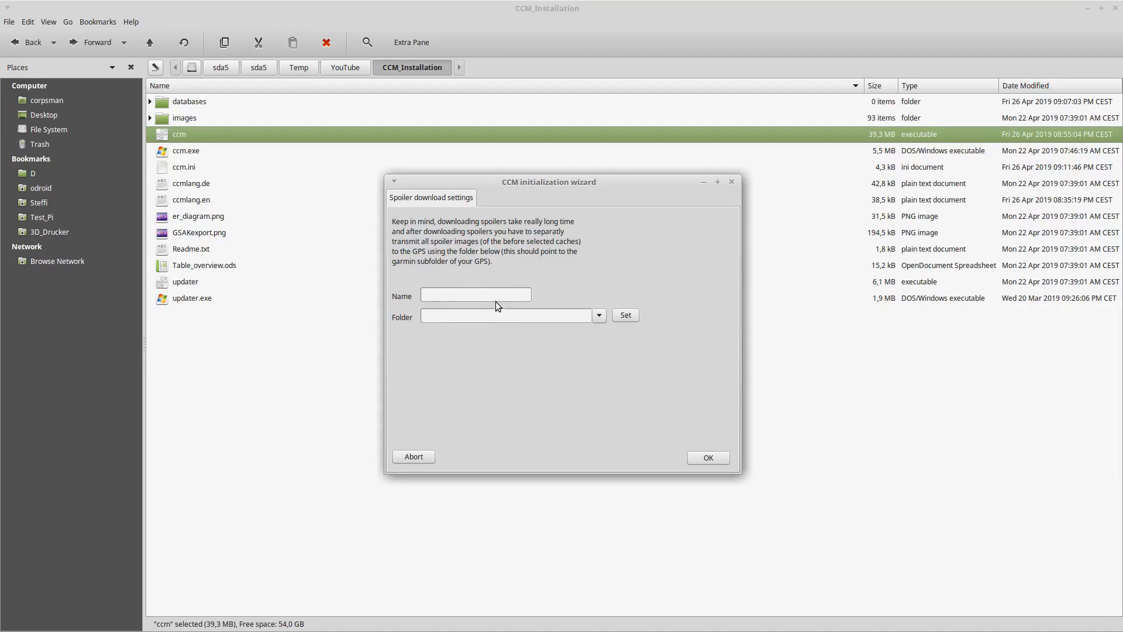
text(GPS Spoiler)
click(427, 317)
text(sda5/sda5/Temp/YouTube/Garmin_Folders/Garmin)
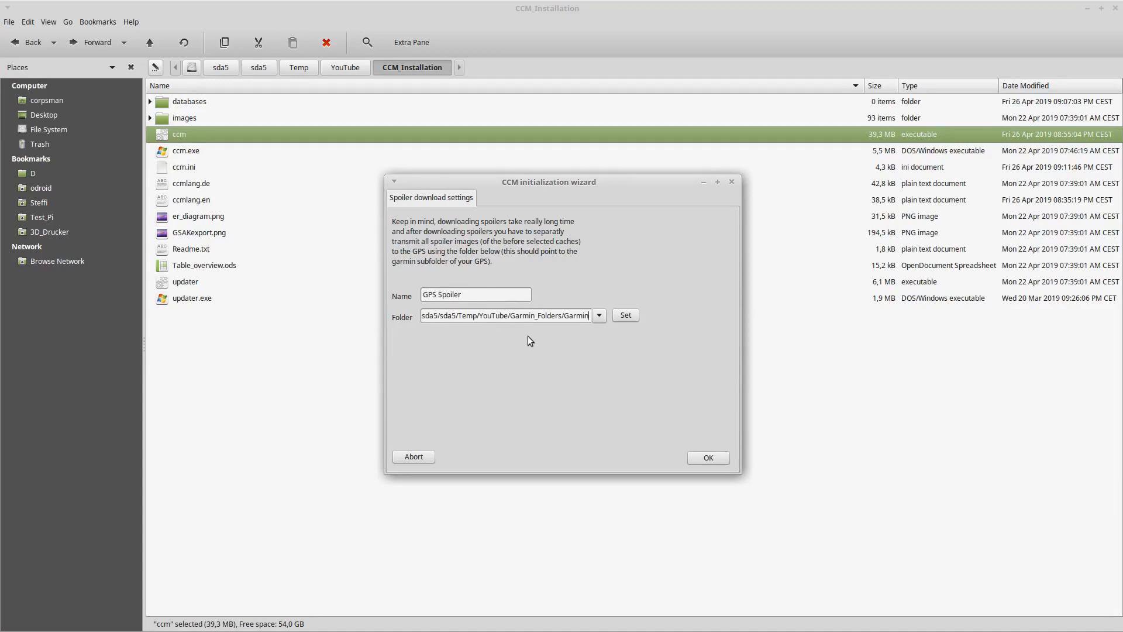
click(703, 458)
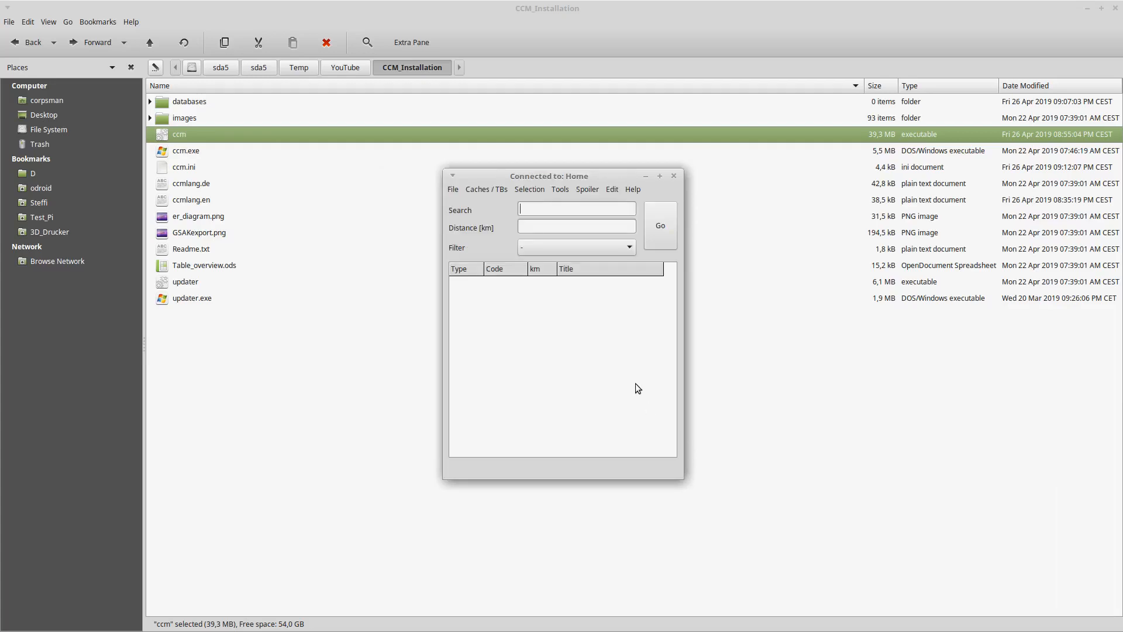